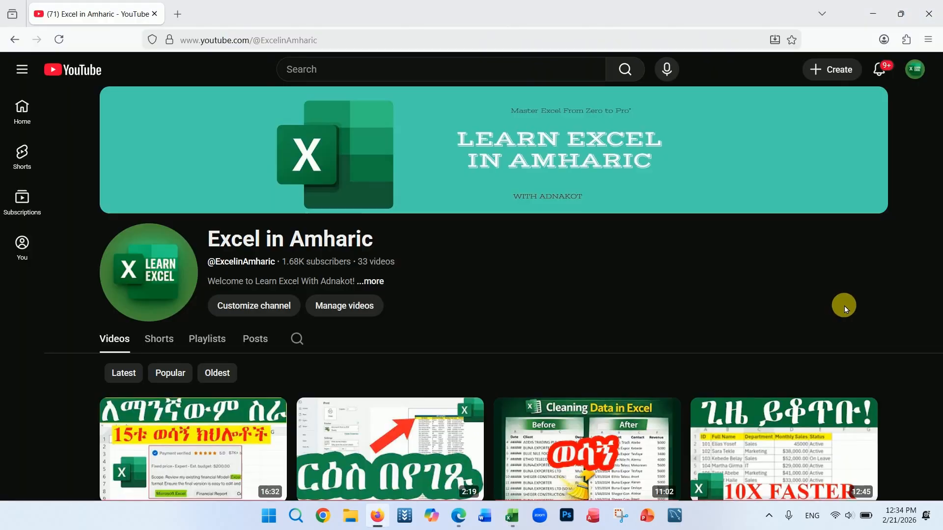
{"action": "scroll", "coordinate": [845, 306], "scroll_direction": "down", "scroll_amount": 4}
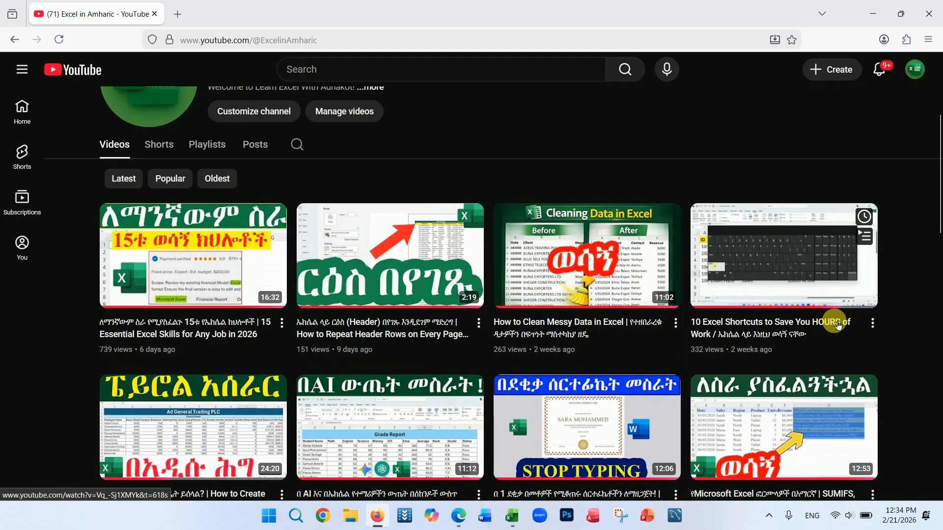
{"action": "scroll", "coordinate": [840, 326], "scroll_direction": "down", "scroll_amount": 3}
{"action": "scroll", "coordinate": [835, 326], "scroll_direction": "down", "scroll_amount": 2}
{"action": "scroll", "coordinate": [835, 334], "scroll_direction": "up", "scroll_amount": 3}
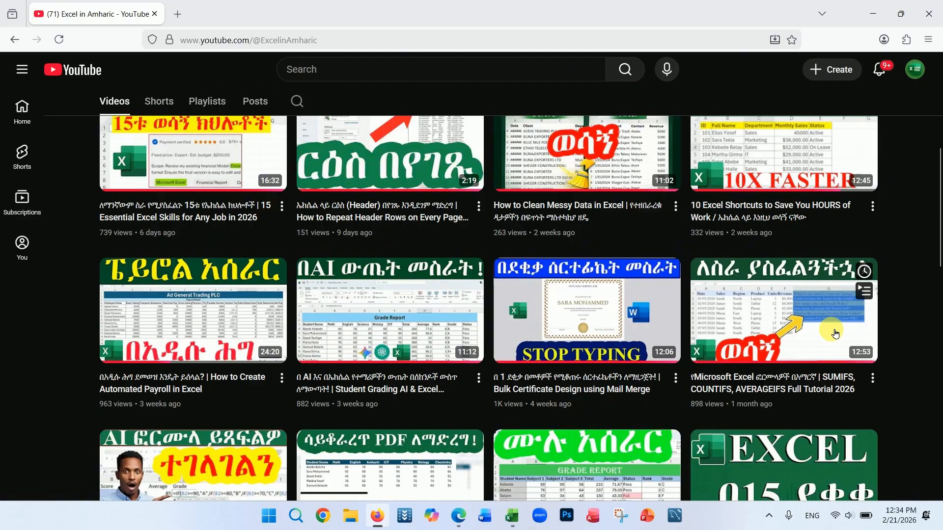
{"action": "scroll", "coordinate": [835, 330], "scroll_direction": "up", "scroll_amount": 6}
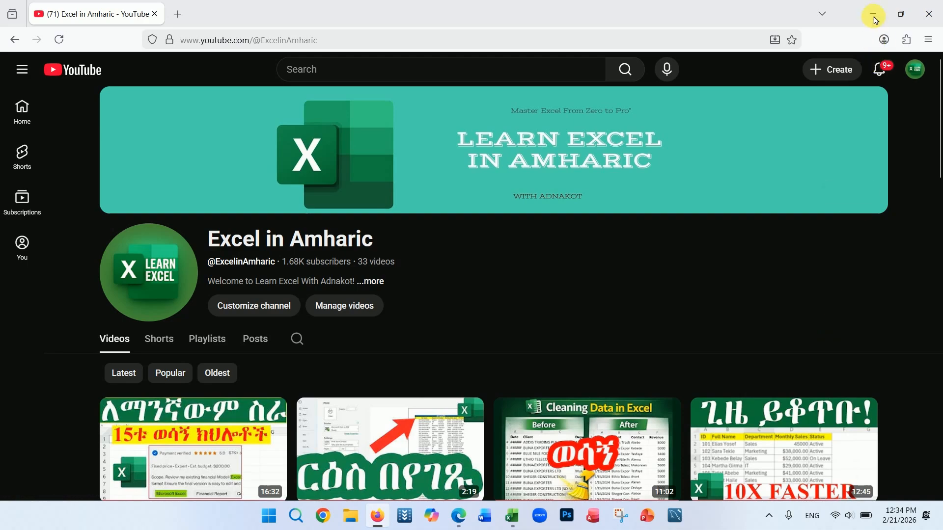
Step: Switch to the Excel grade workbook and review the score-to-grade criteria table in H2:I7
{"action": "left_click", "coordinate": [875, 16]}
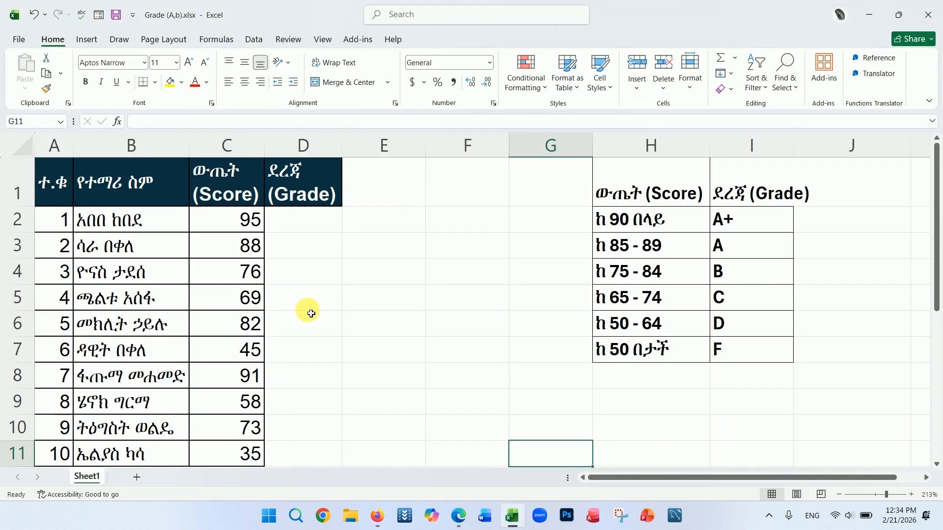
{"action": "left_click", "coordinate": [314, 226]}
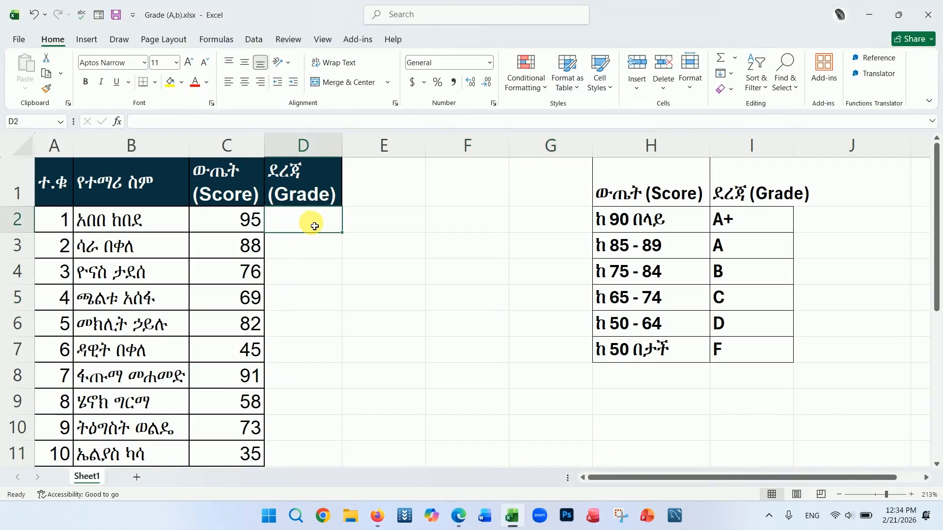
{"action": "left_click", "coordinate": [678, 224]}
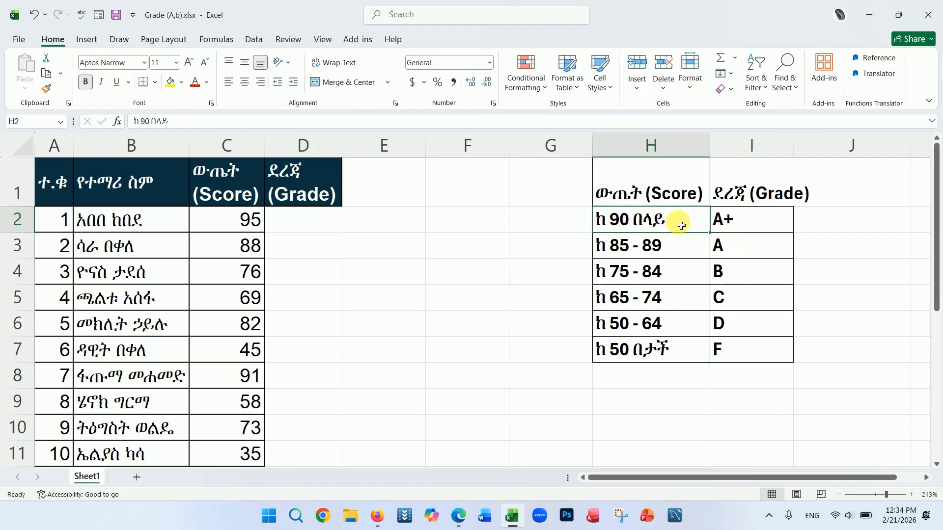
{"action": "left_click", "coordinate": [749, 224]}
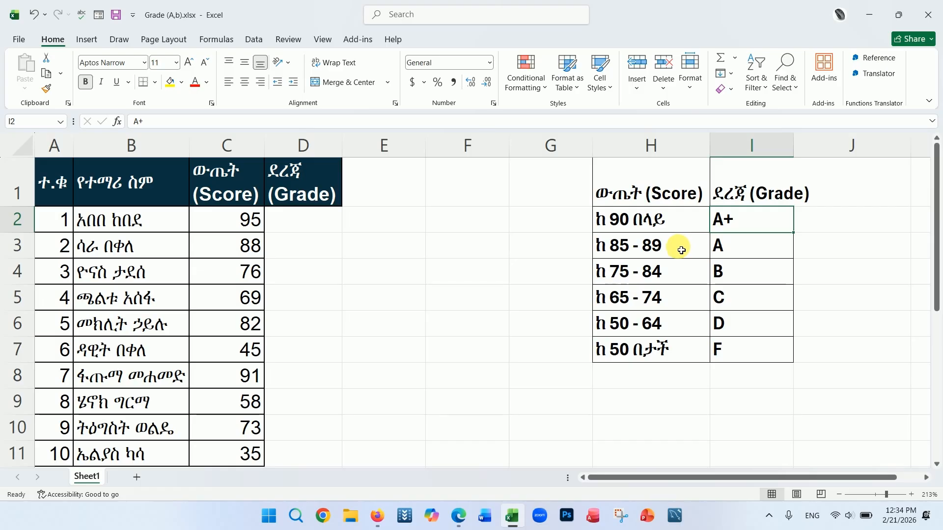
{"action": "left_click_drag", "start_coordinate": [603, 219], "coordinate": [746, 353]}
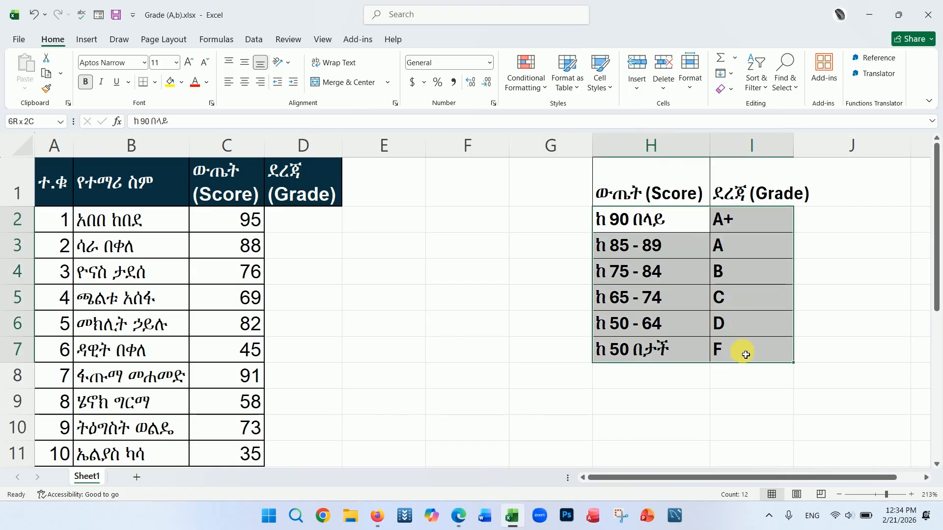
Step: Begin a formula in D2 with an IF that returns "A+" when the score in C2 is at least 90
{"action": "left_click", "coordinate": [324, 230]}
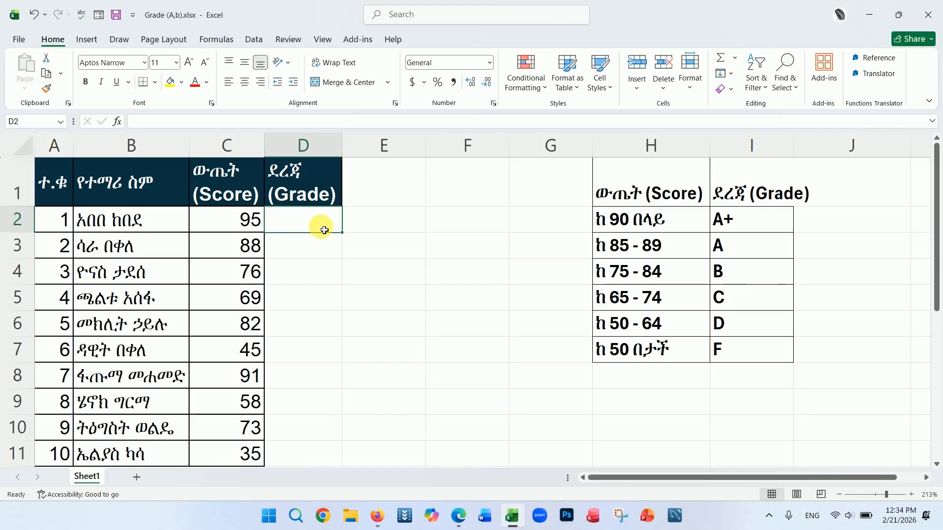
{"action": "type", "text": "="}
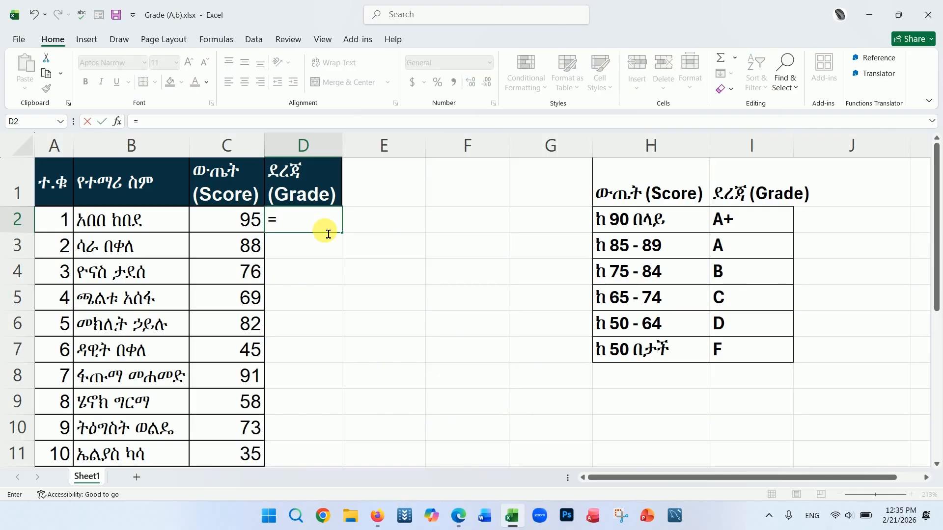
{"action": "type", "text": "IF"}
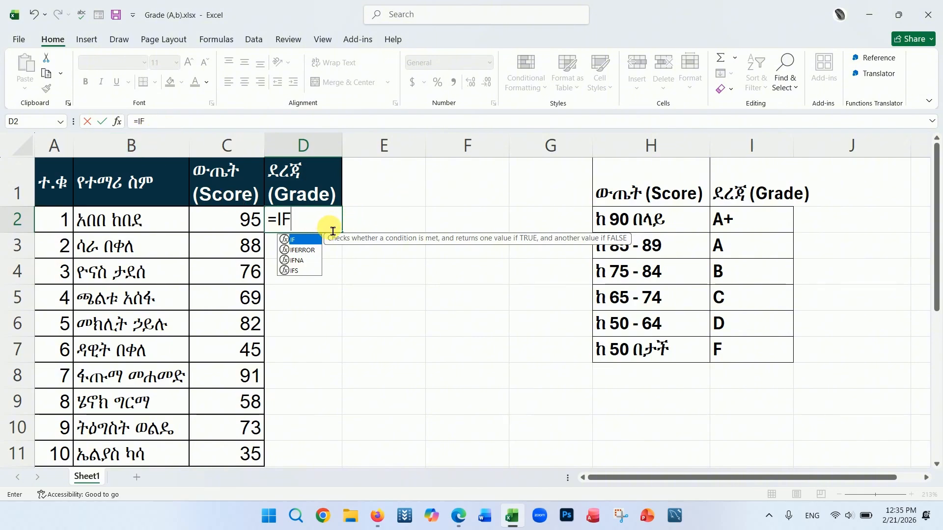
{"action": "type", "text": "("}
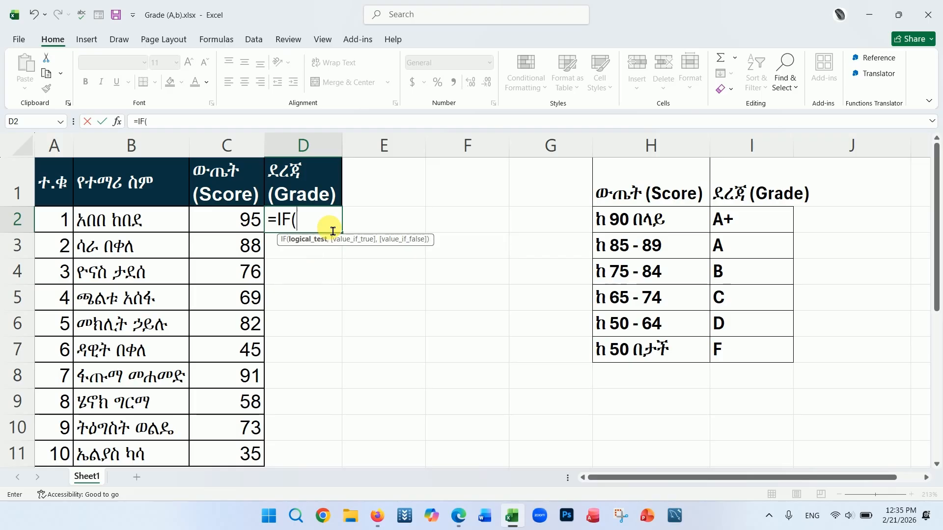
{"action": "left_click", "coordinate": [241, 217]}
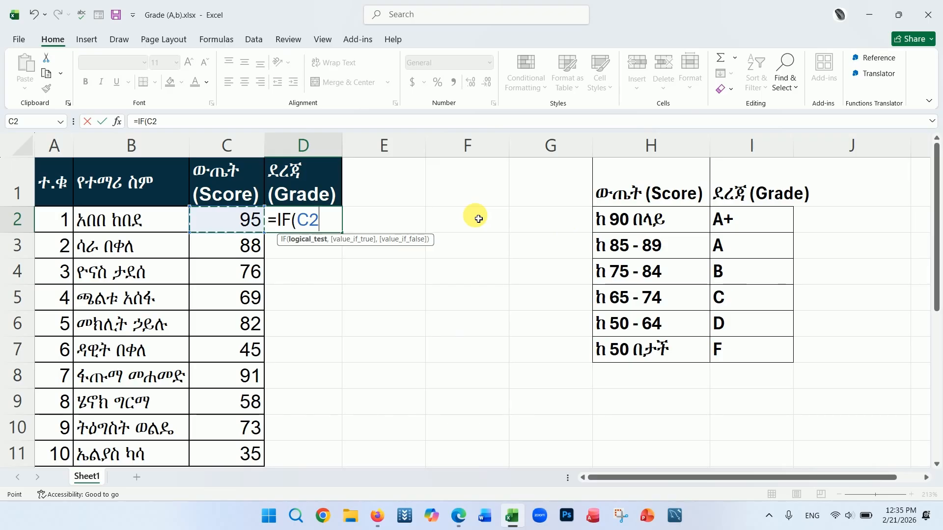
{"action": "type", "text": ">"}
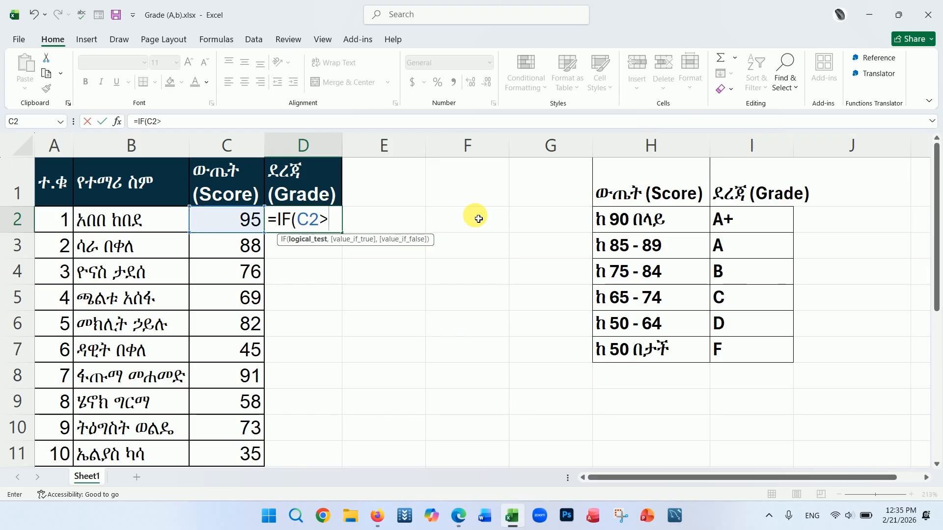
{"action": "type", "text": "=90"}
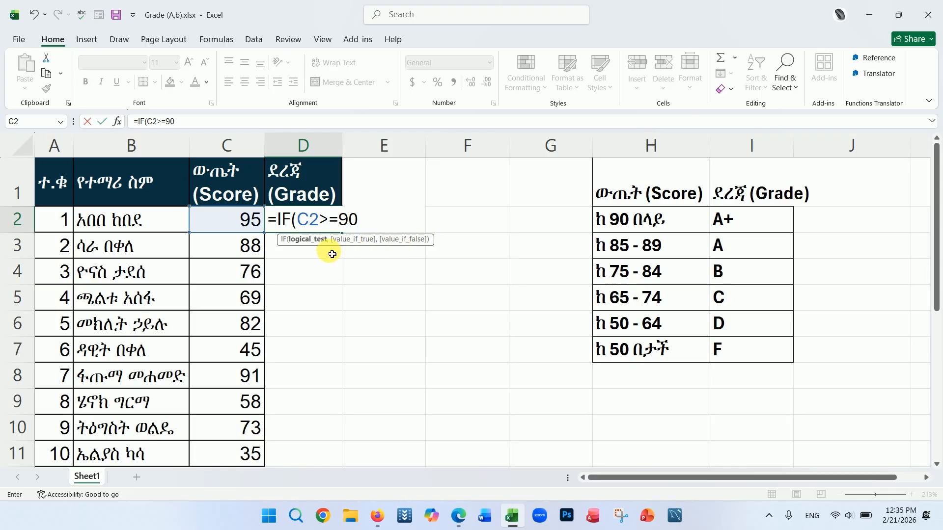
{"action": "type", "text": ","}
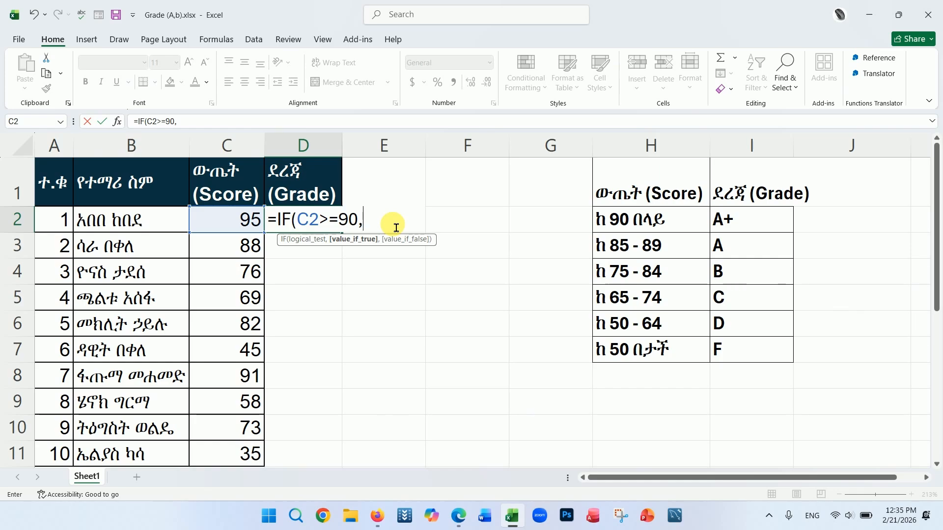
{"action": "type", "text": "\"A+\""}
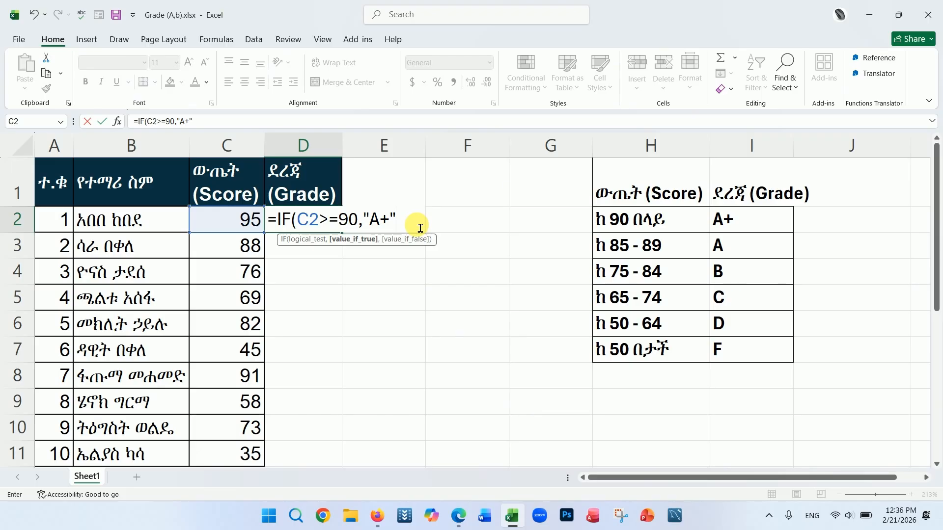
{"action": "type", "text": ","}
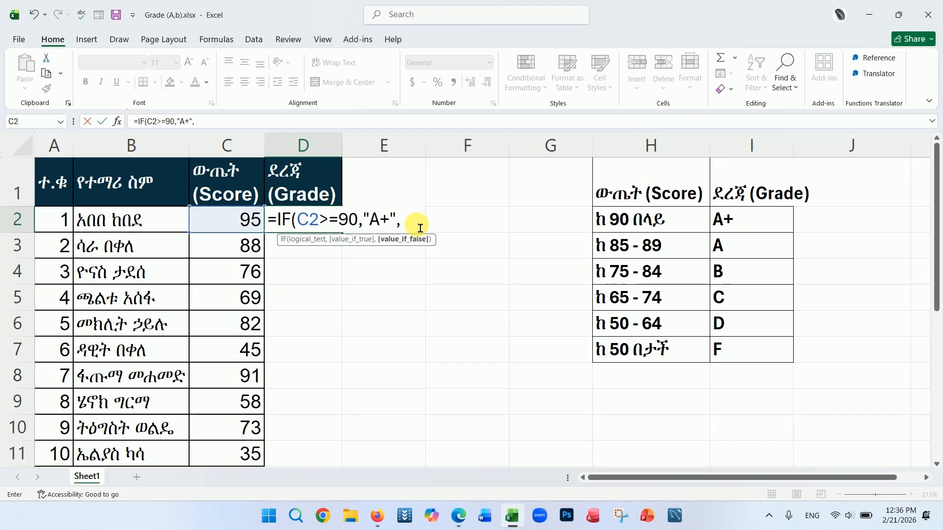
{"action": "type", "text": "IF"}
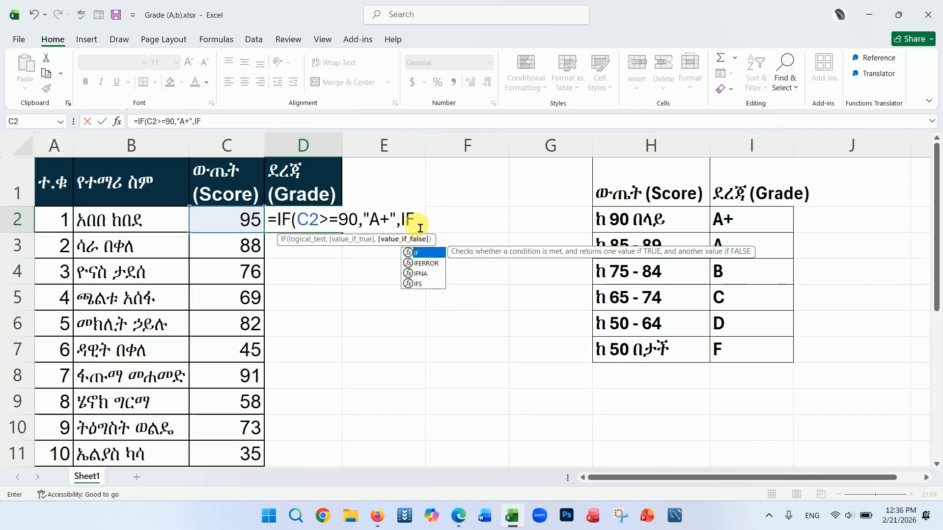
{"action": "type", "text": "("}
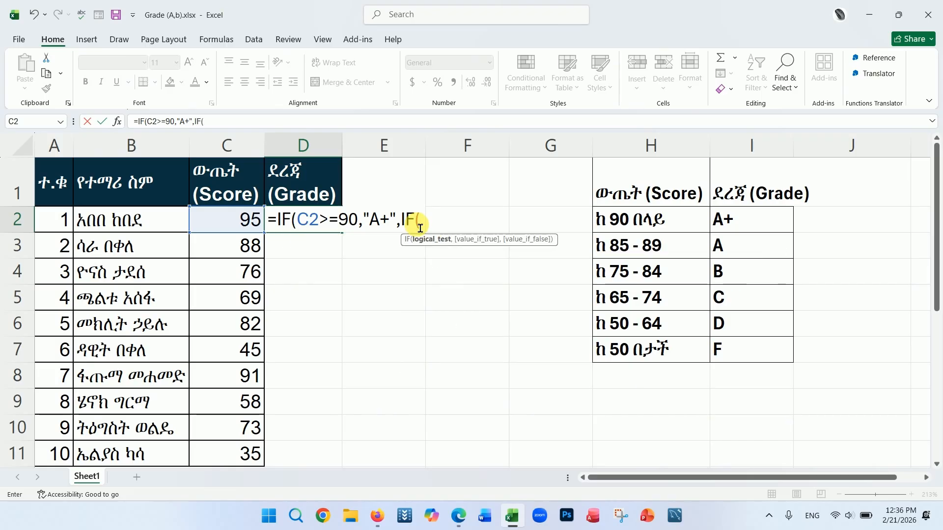
Step: Nest a second IF in the false branch returning "A" when C2 is at least 85
{"action": "left_click", "coordinate": [237, 224]}
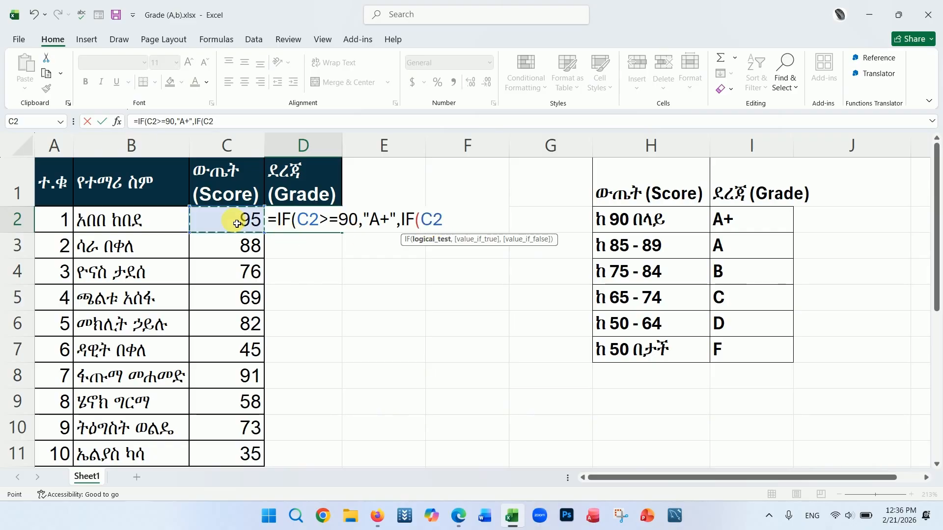
{"action": "type", "text": ">="}
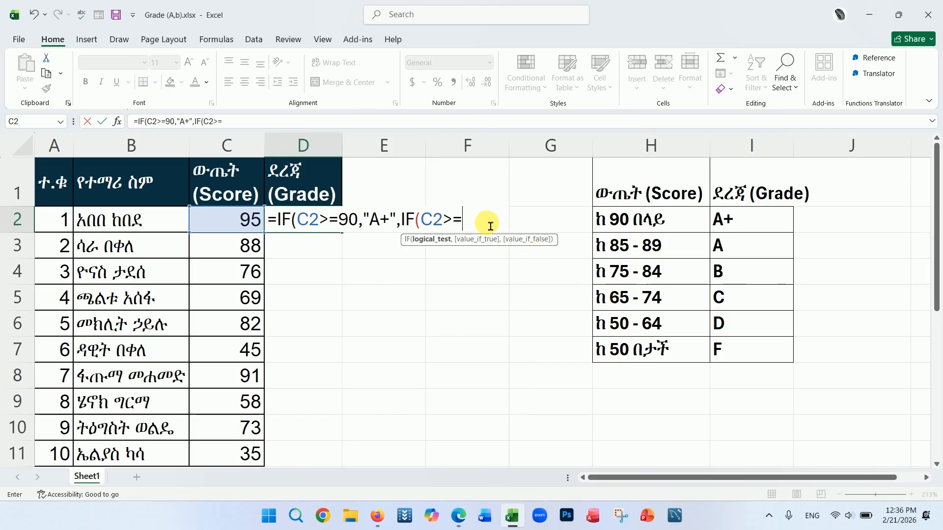
{"action": "type", "text": "85,"}
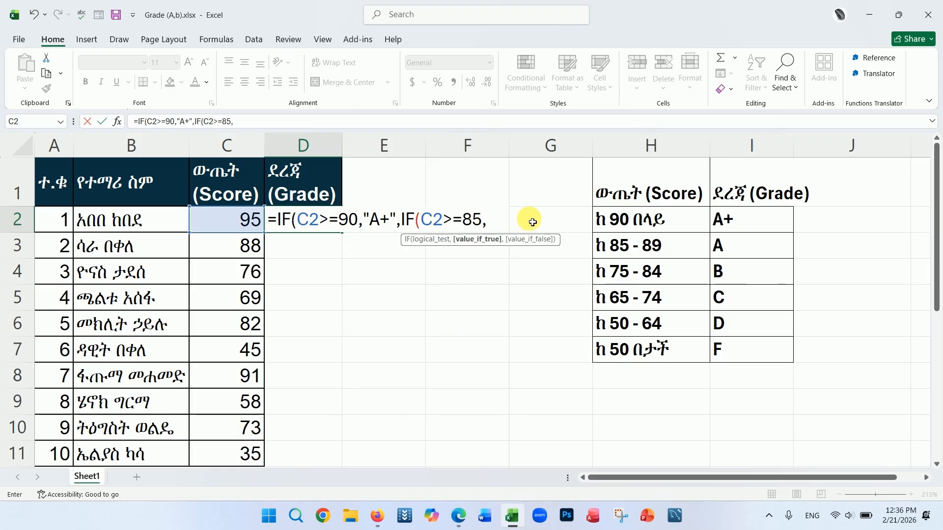
{"action": "type", "text": "\"A\""}
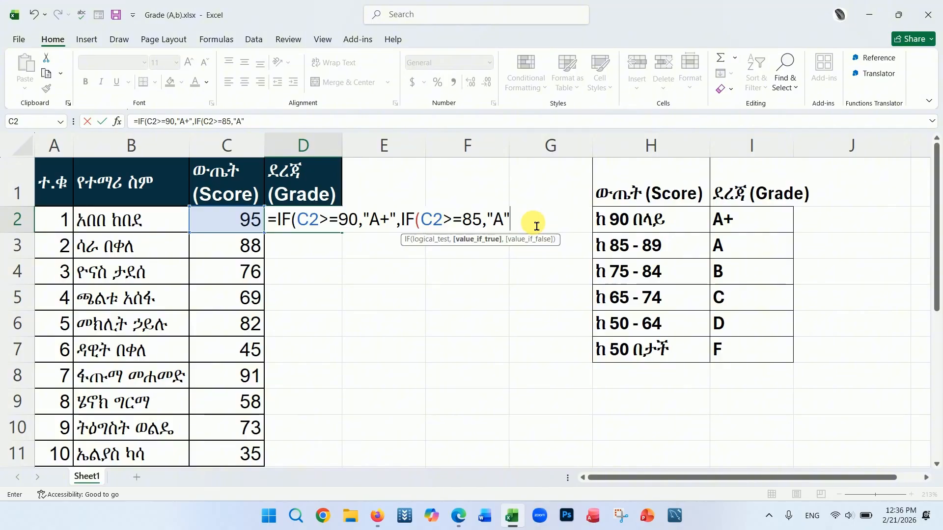
{"action": "type", "text": ","}
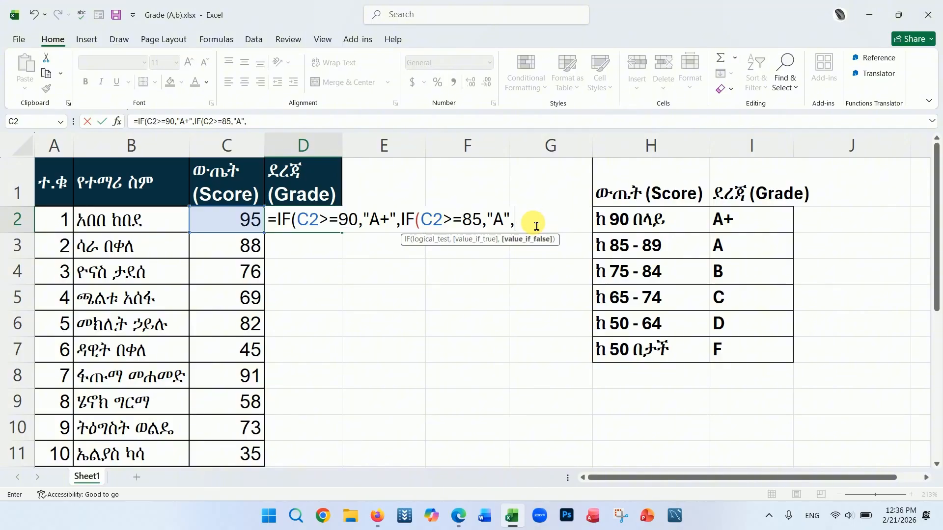
{"action": "type", "text": "IF("}
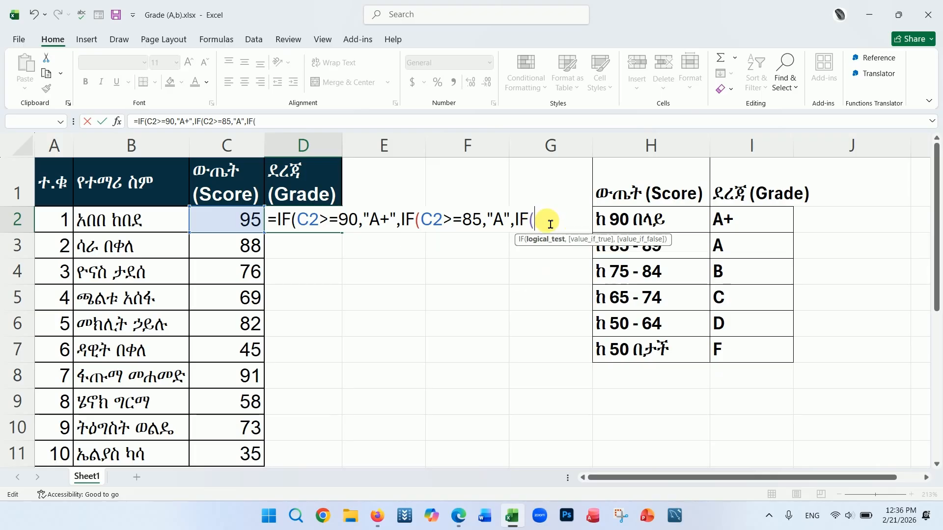
Step: Nest a third IF in the formula returning "B" when C2 is at least 75
{"action": "left_click", "coordinate": [244, 220]}
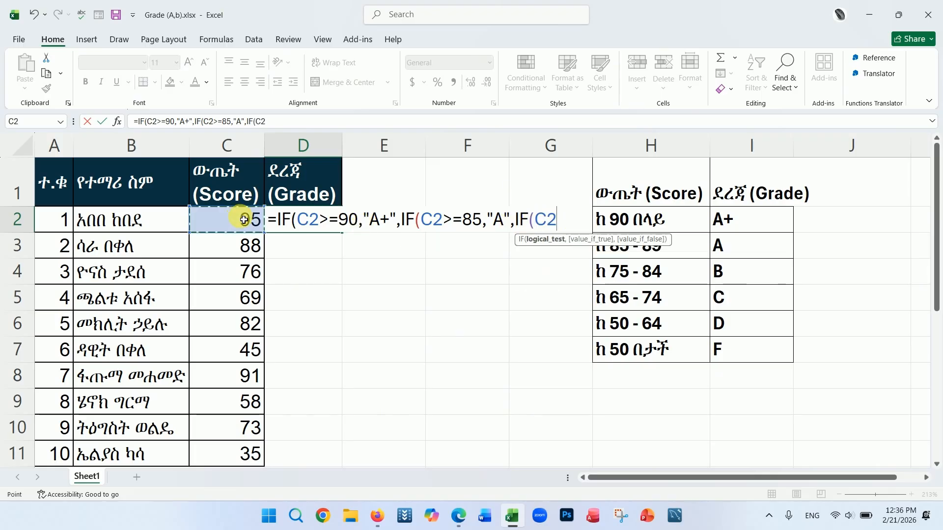
{"action": "type", "text": ">="}
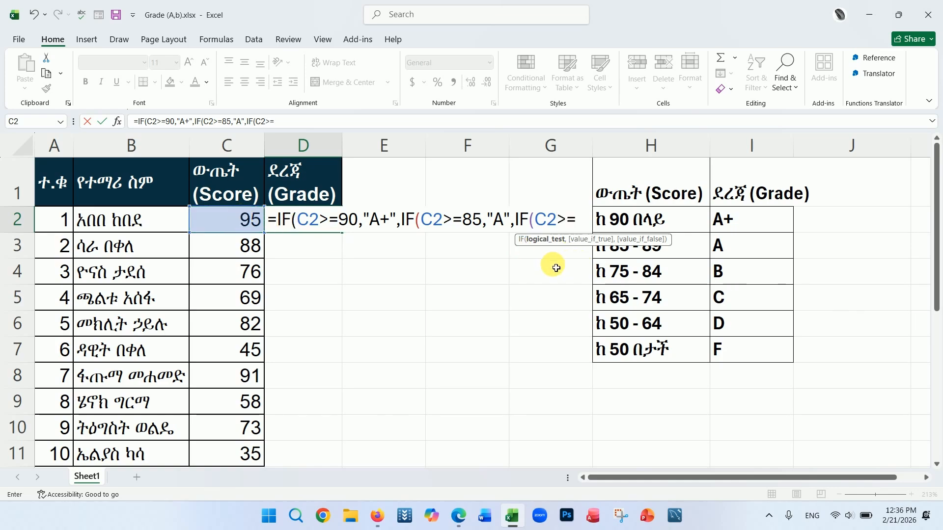
{"action": "type", "text": "75"}
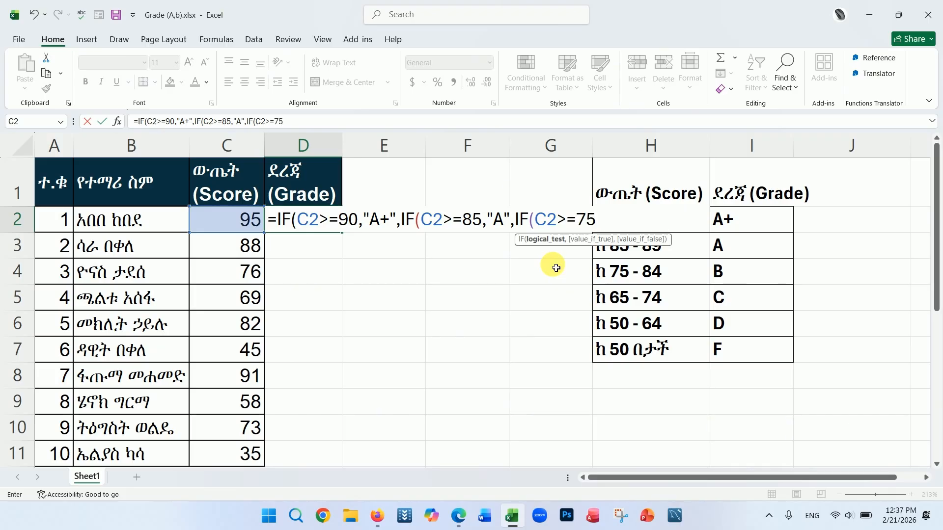
{"action": "type", "text": ","}
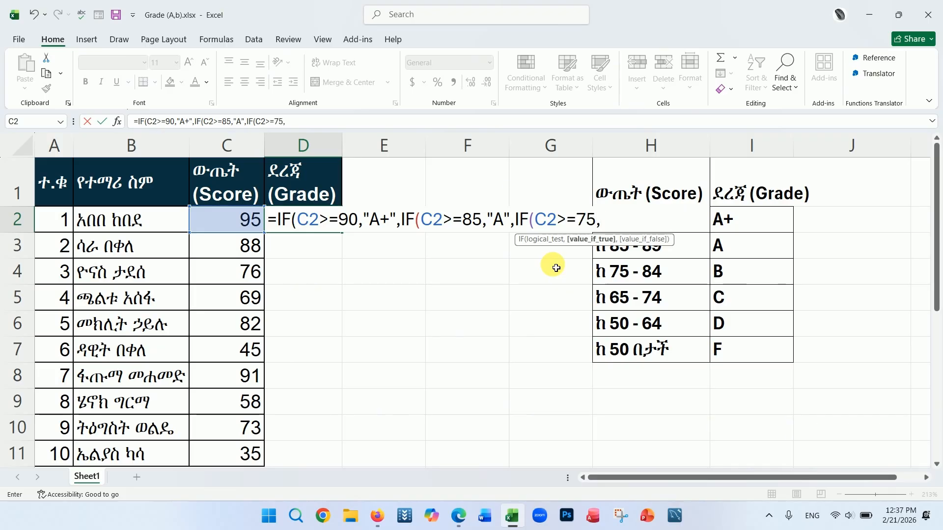
{"action": "type", "text": "\"B\","}
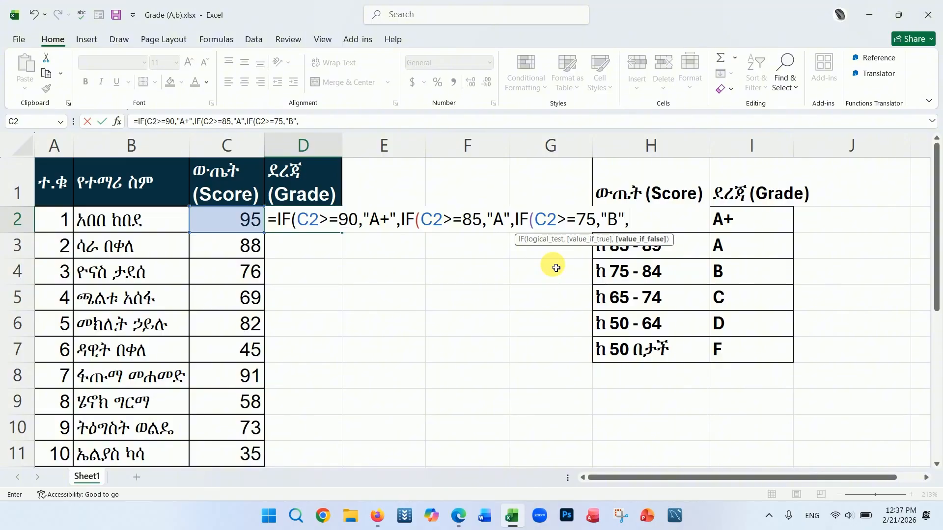
{"action": "type", "text": "IF"}
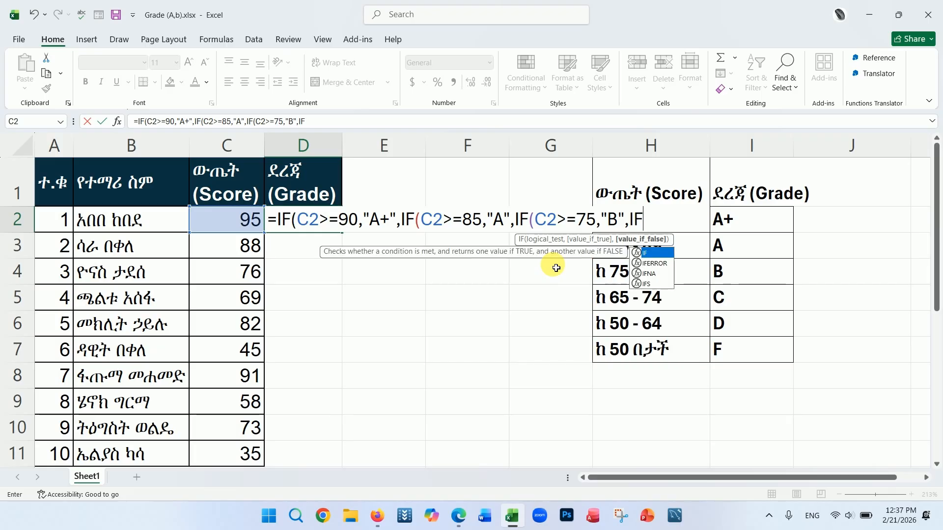
{"action": "type", "text": "("}
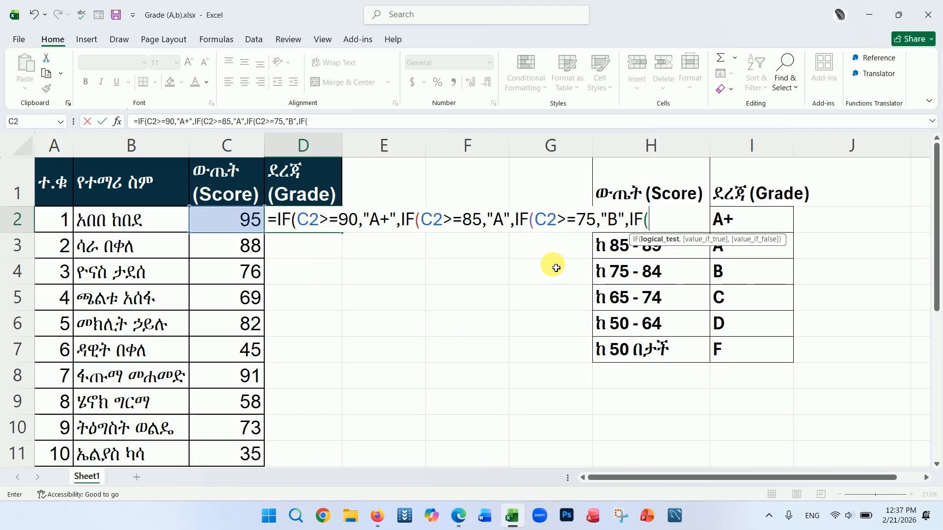
Step: Nest a fourth IF in the formula returning "C" when C2 is at least 65
{"action": "left_click", "coordinate": [240, 224]}
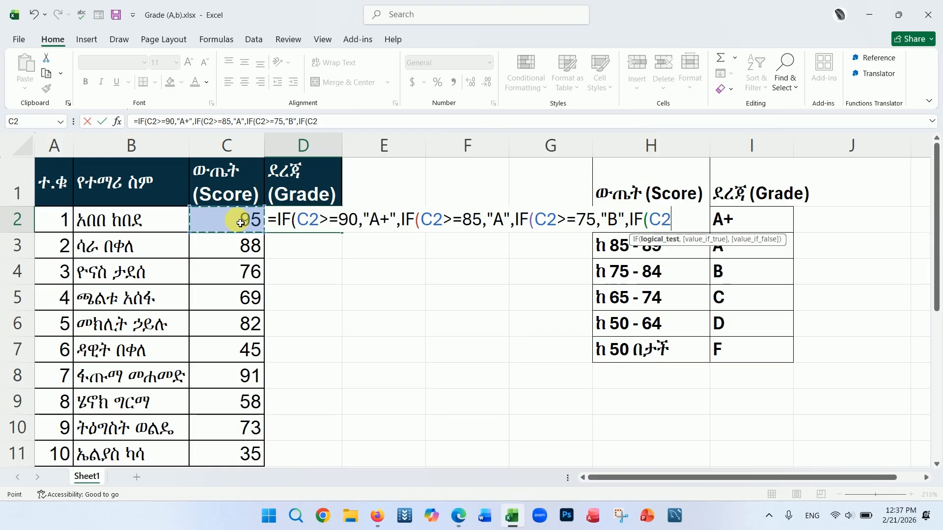
{"action": "type", "text": ">="}
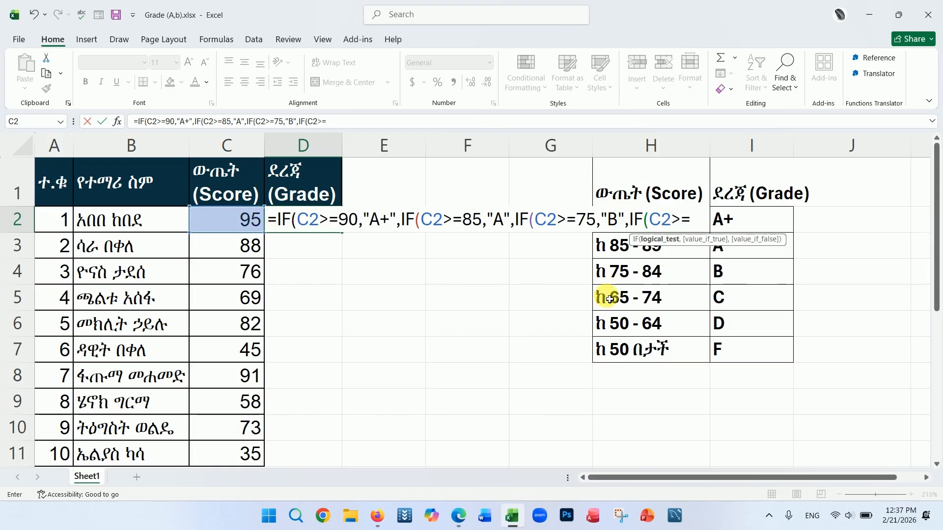
{"action": "type", "text": "6"}
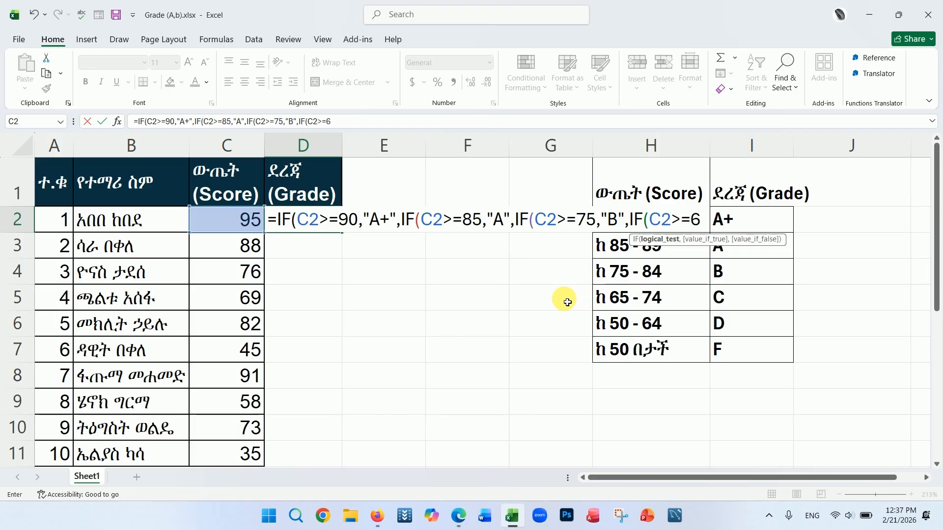
{"action": "type", "text": "5,"}
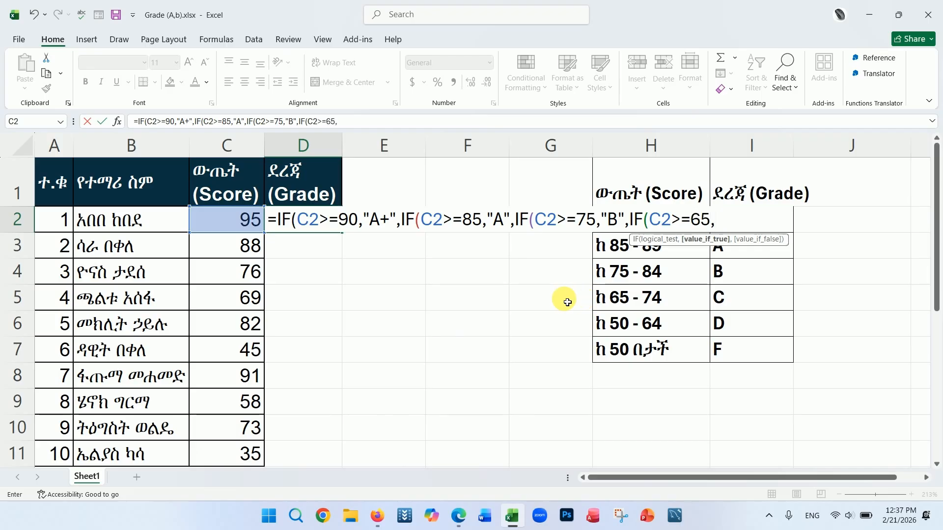
{"action": "type", "text": "\"C\","}
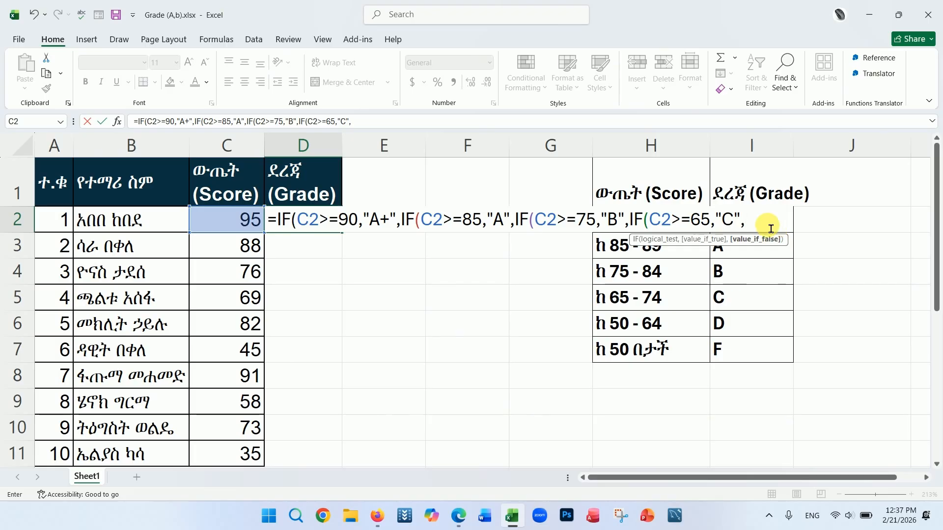
Step: Nest a fifth IF in the formula returning "D" when C2 is at least 50
{"action": "type", "text": "IF("}
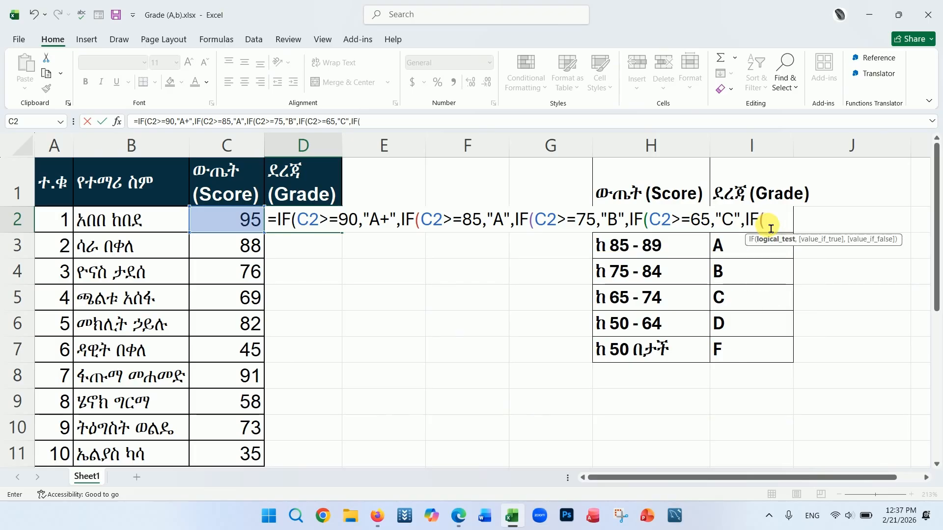
{"action": "left_click", "coordinate": [239, 224]}
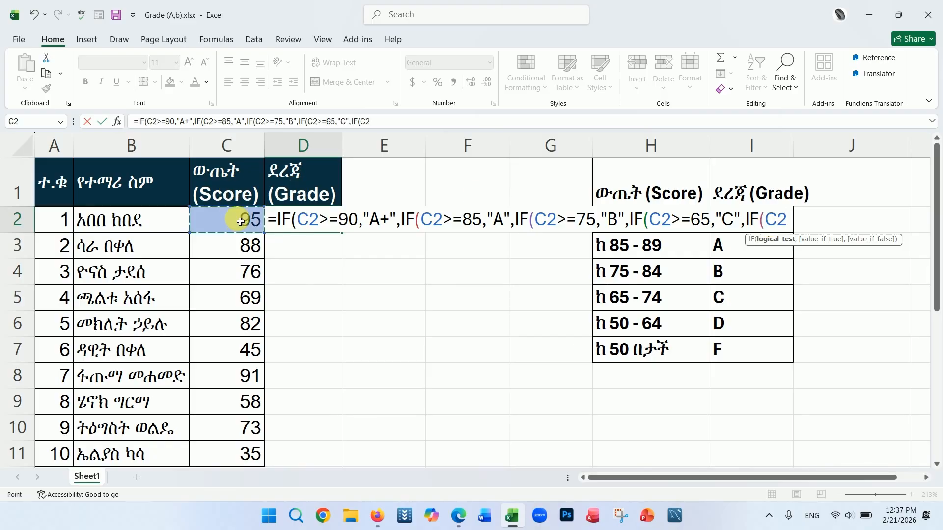
{"action": "type", "text": ">="}
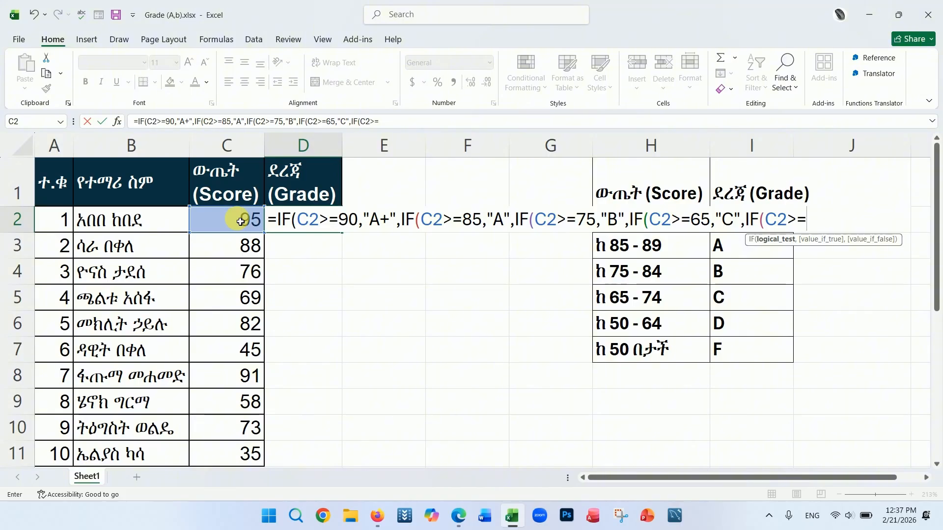
{"action": "type", "text": "50"}
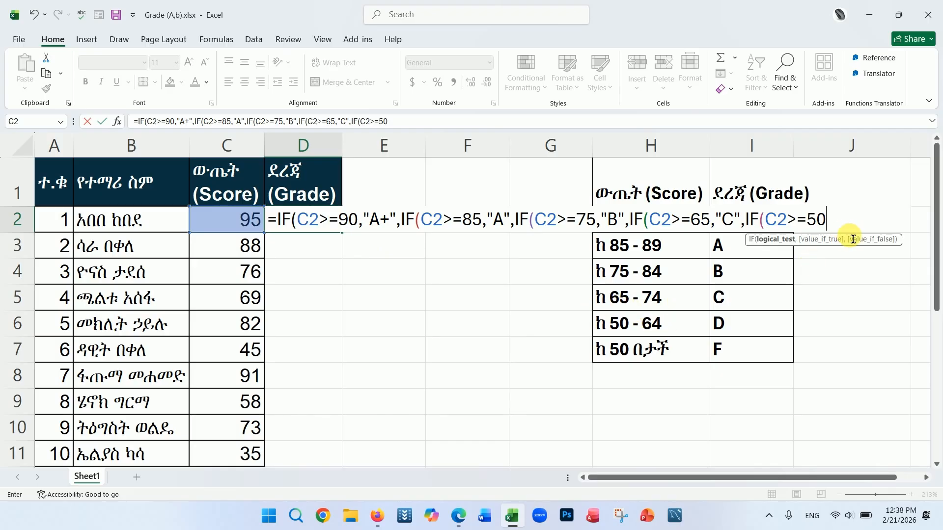
{"action": "type", "text": ","}
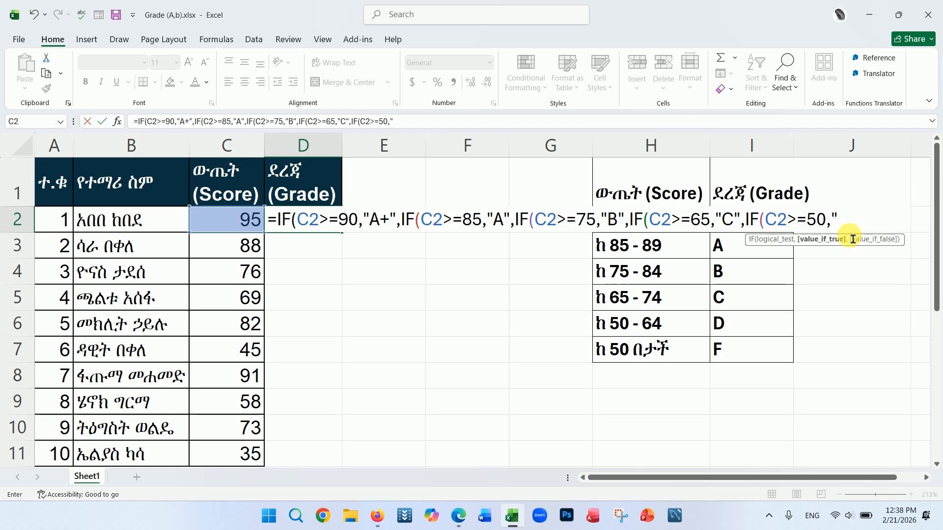
{"action": "type", "text": "D"}
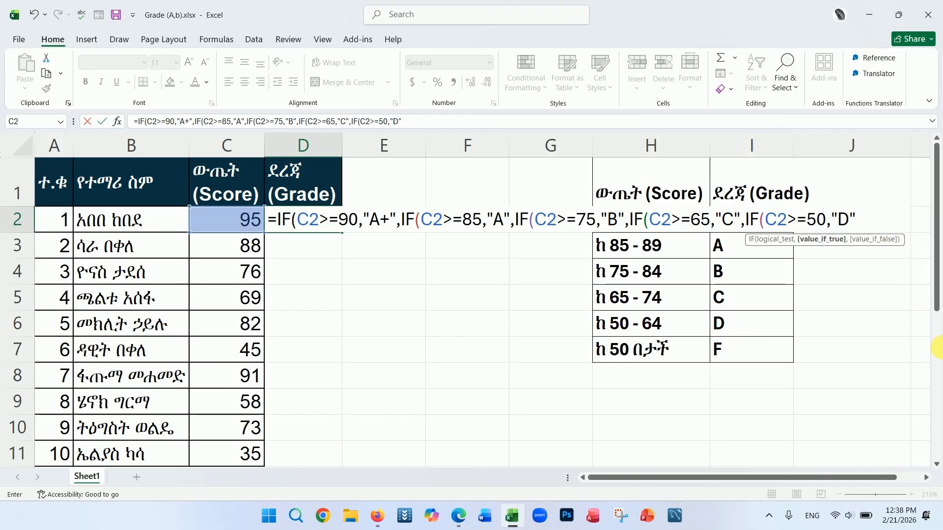
{"action": "type", "text": "\","}
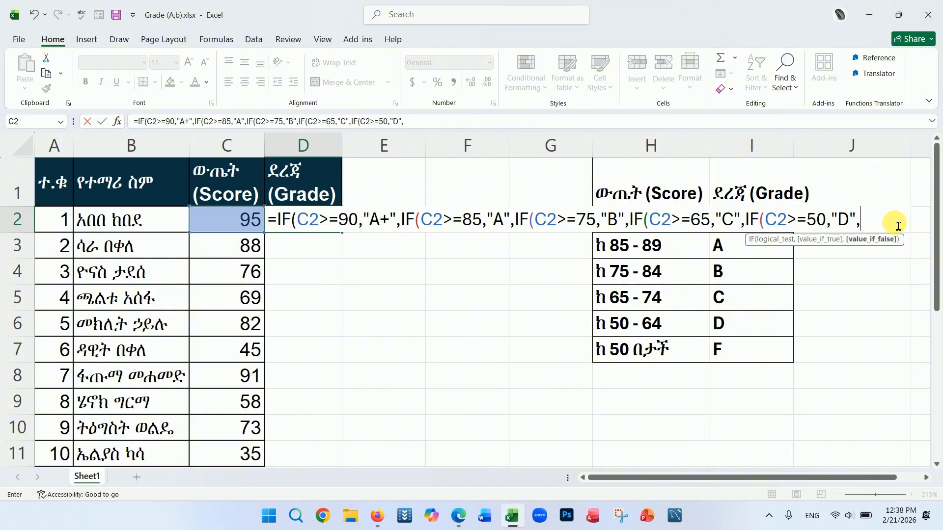
{"action": "type", "text": "\"F\""}
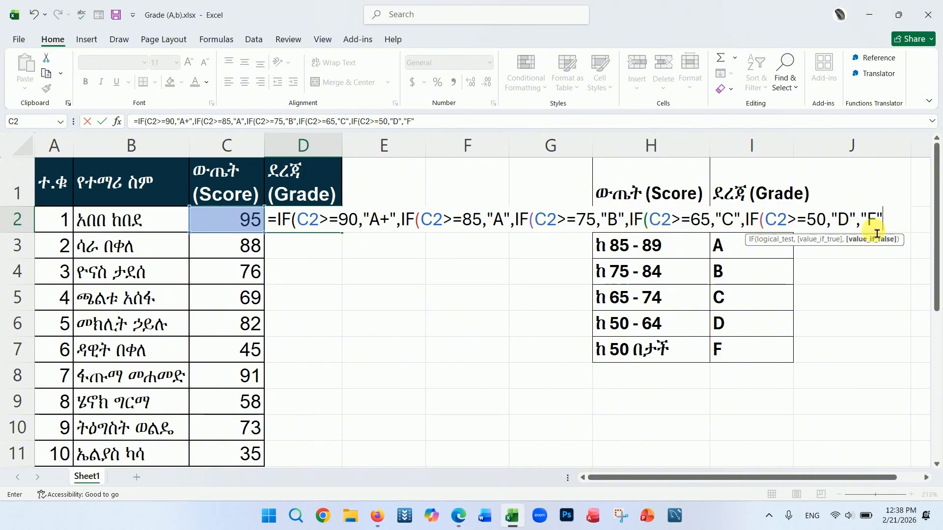
Step: Add "F" as the final false value, close all five IF parentheses, and enter the formula in D2
{"action": "left_click", "coordinate": [900, 226]}
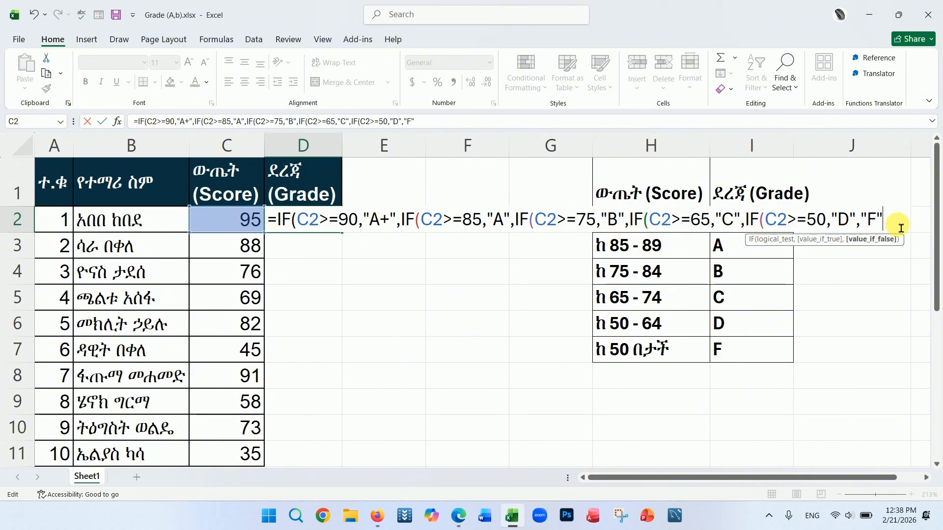
{"action": "type", "text": ")))"}
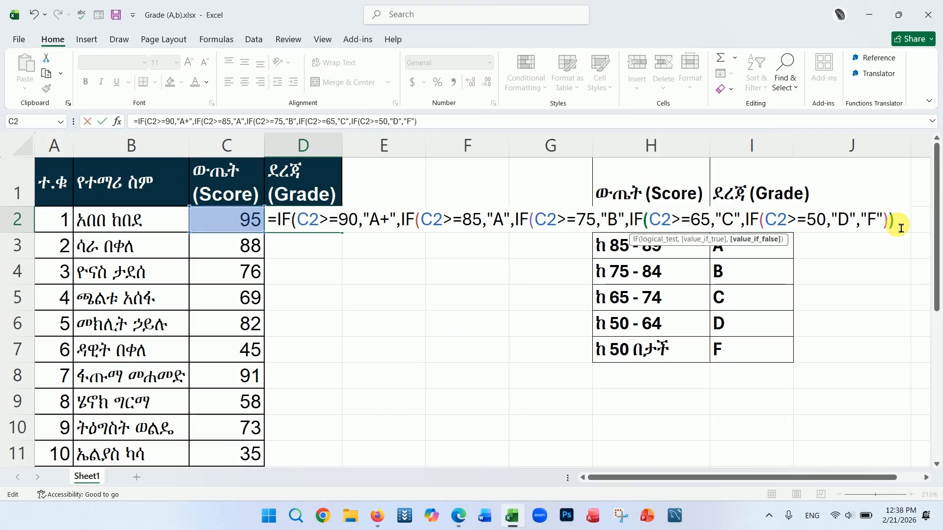
{"action": "type", "text": ")))"}
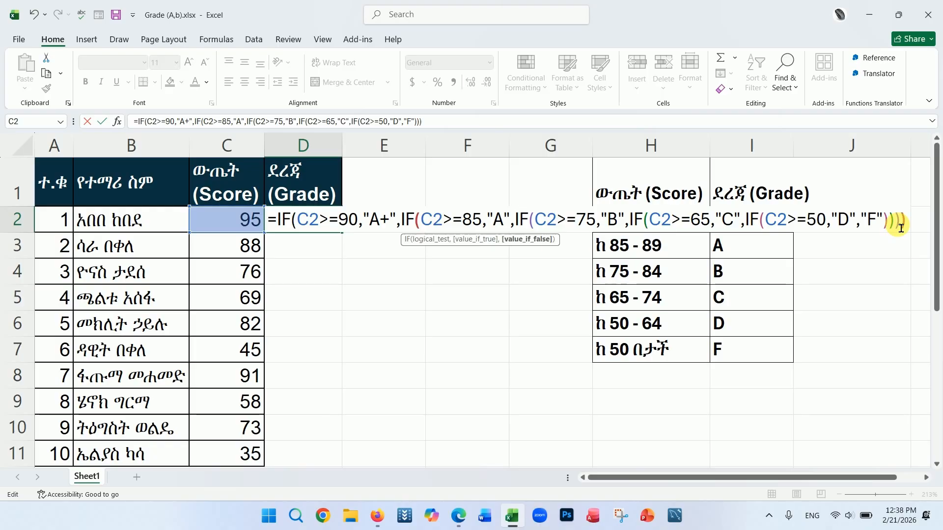
{"action": "type", "text": ")"}
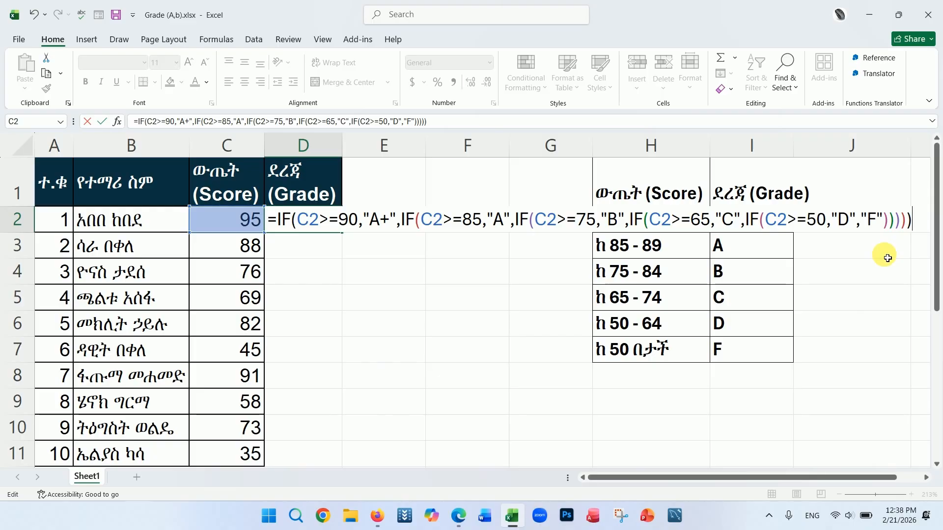
{"action": "key", "text": "Return"}
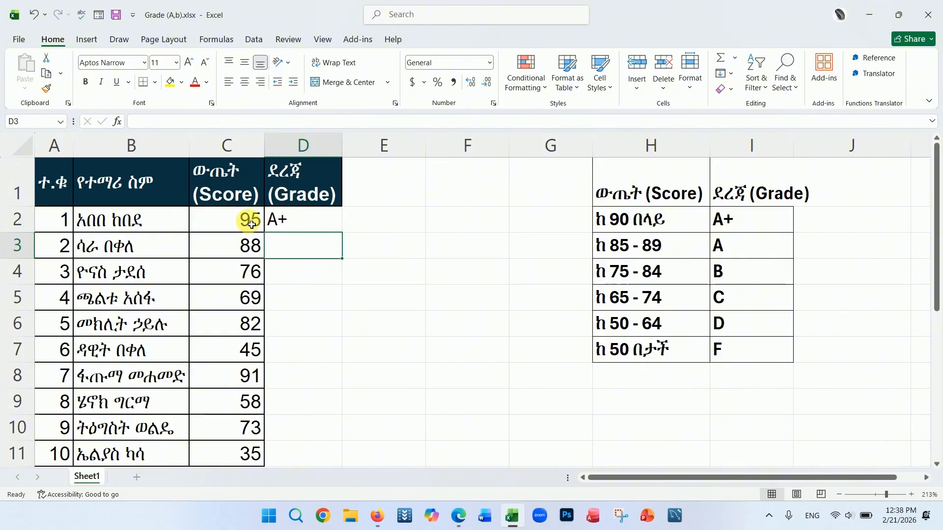
Step: Fill the D2 grade formula down the Grade column through D11
{"action": "double_click", "coordinate": [306, 219]}
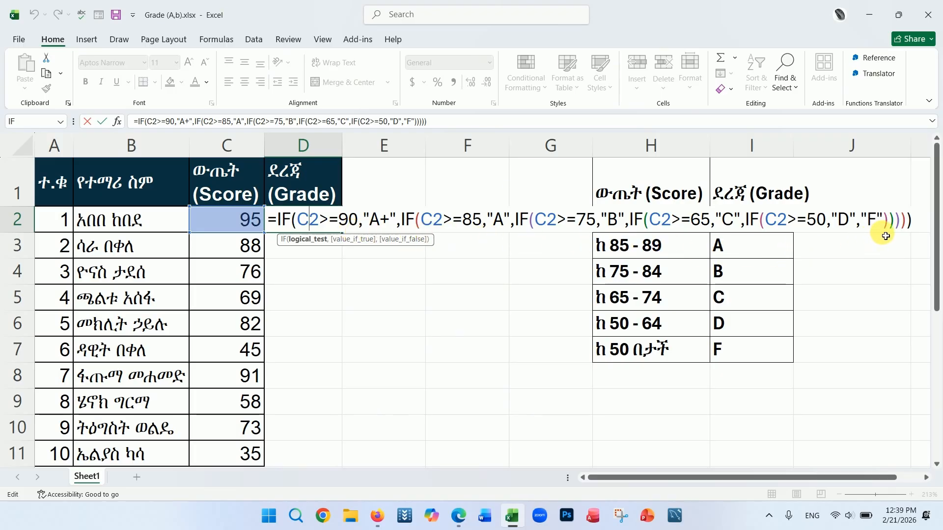
{"action": "key", "text": "Return"}
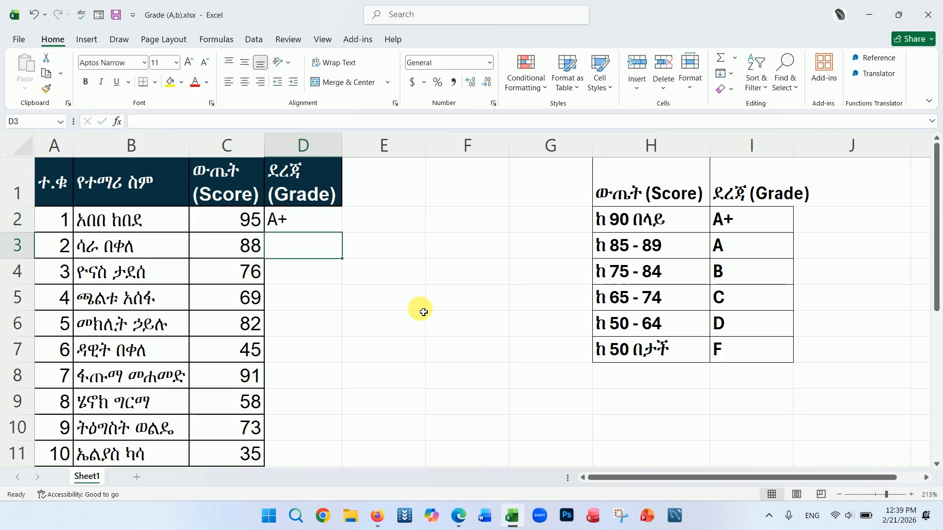
{"action": "left_click", "coordinate": [314, 220]}
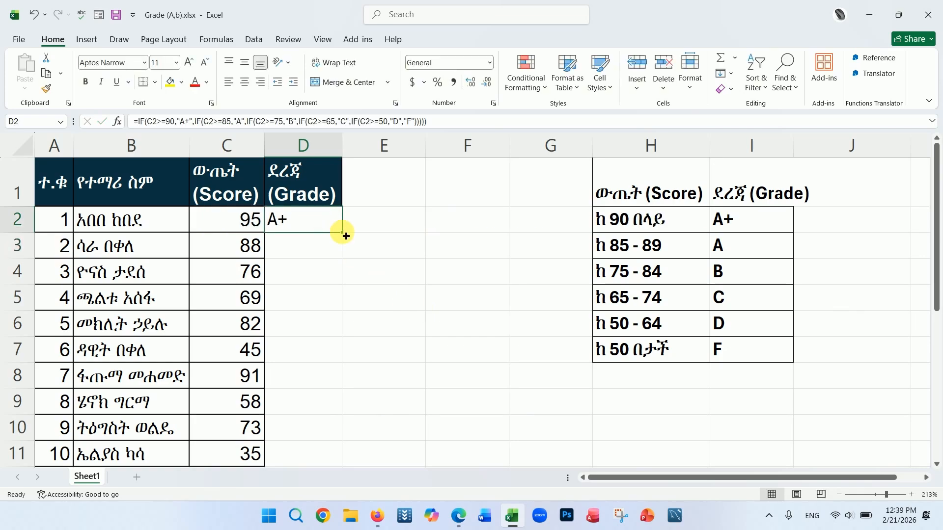
{"action": "double_click", "coordinate": [342, 233]}
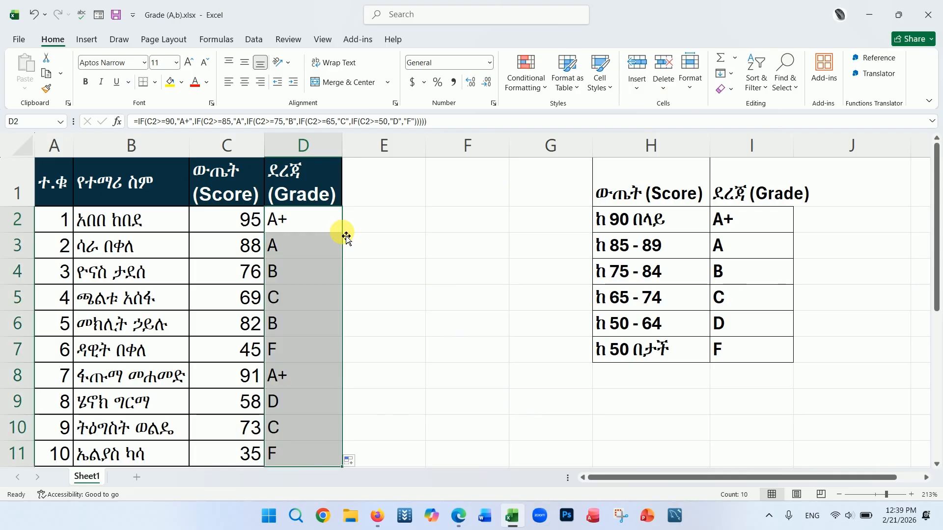
{"action": "key", "text": "ctrl+z"}
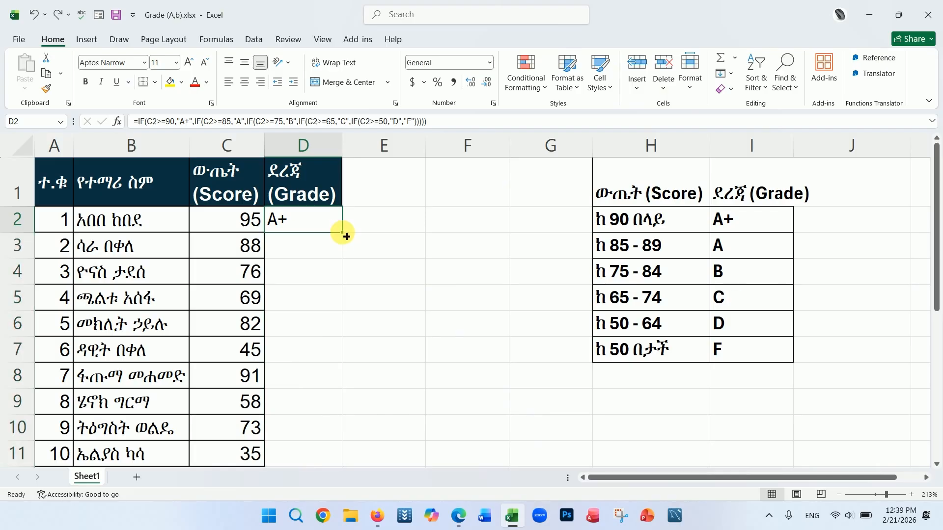
{"action": "double_click", "coordinate": [347, 237]}
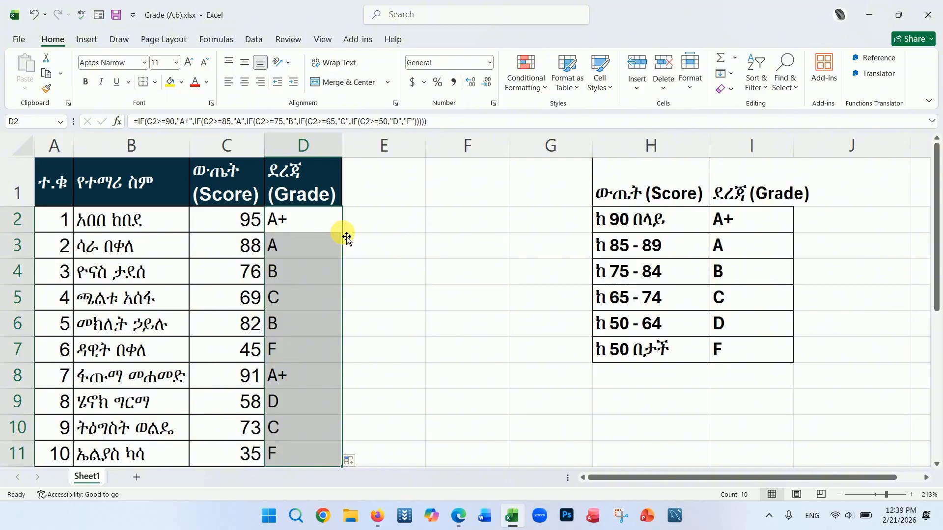
{"action": "left_click", "coordinate": [315, 224]}
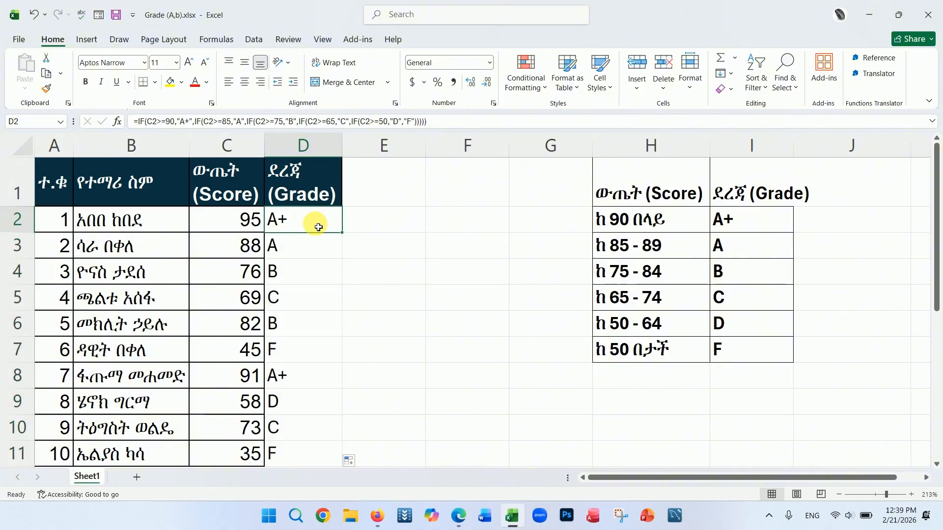
Step: Change the score in C11 to 89 to test the grade formula
{"action": "left_click", "coordinate": [305, 370]}
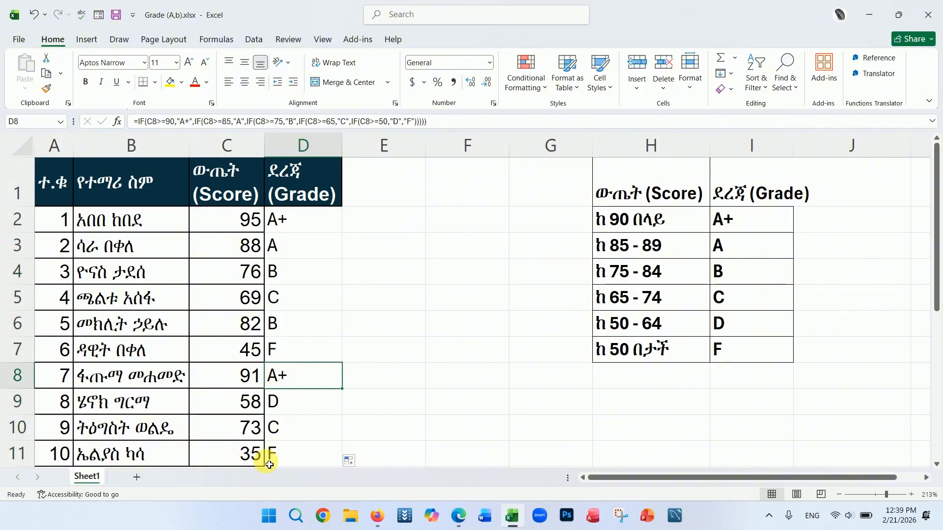
{"action": "left_click", "coordinate": [224, 458]}
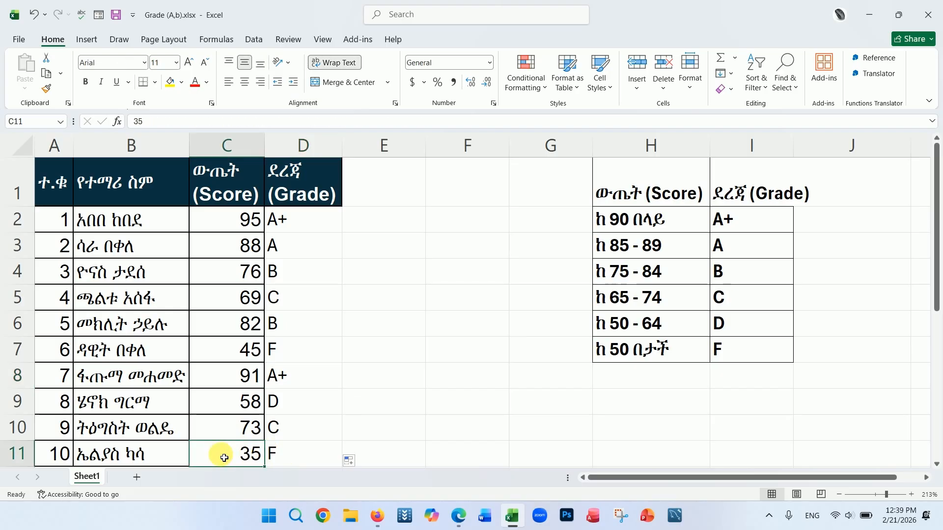
{"action": "type", "text": "89"}
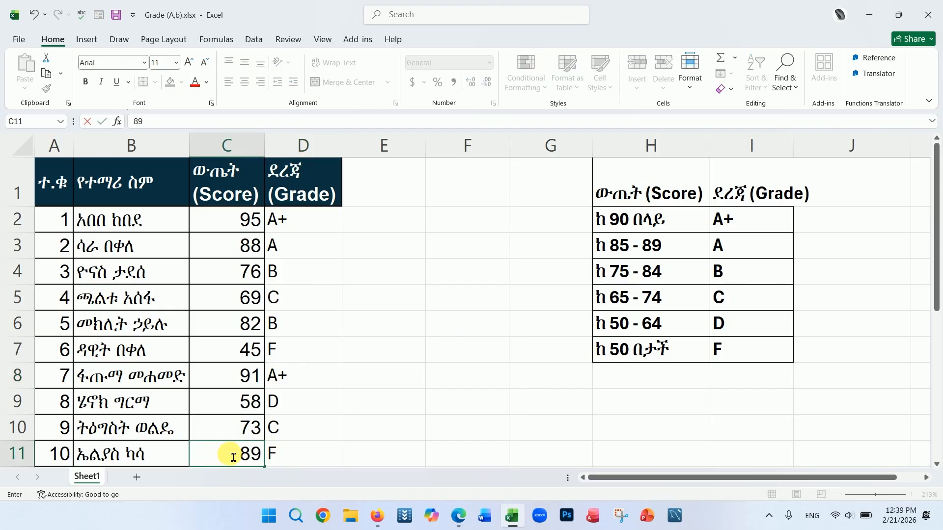
{"action": "key", "text": "Return"}
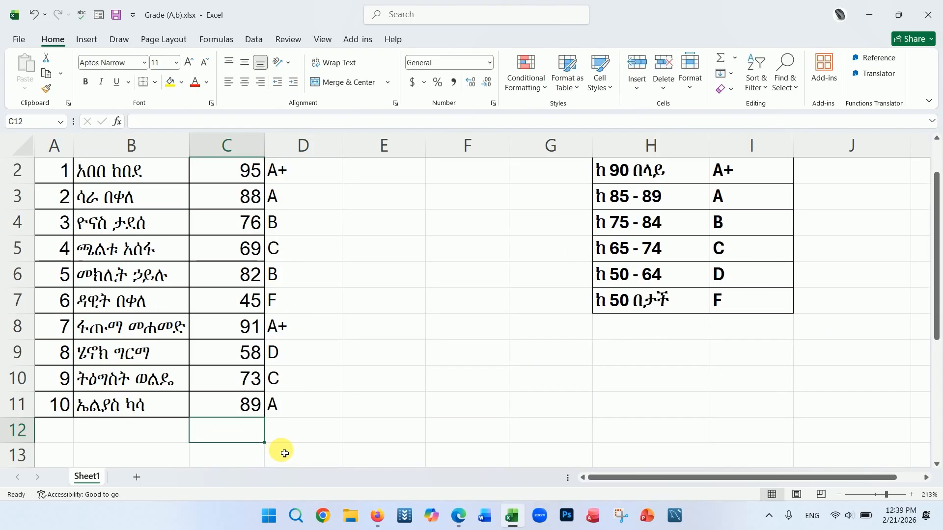
Step: Undo the score change in C11
{"action": "left_click", "coordinate": [300, 404]}
{"action": "scroll", "coordinate": [312, 402], "scroll_direction": "up", "scroll_amount": 1}
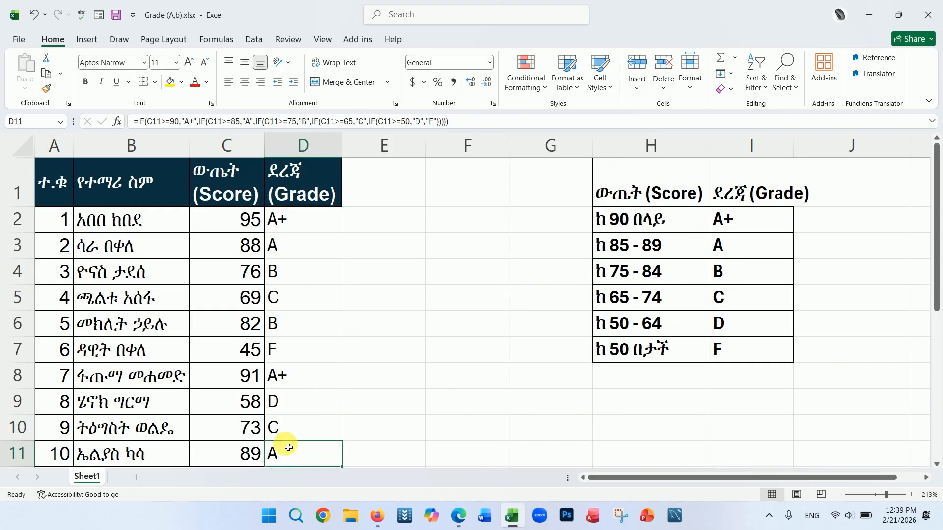
{"action": "key", "text": "ctrl+z"}
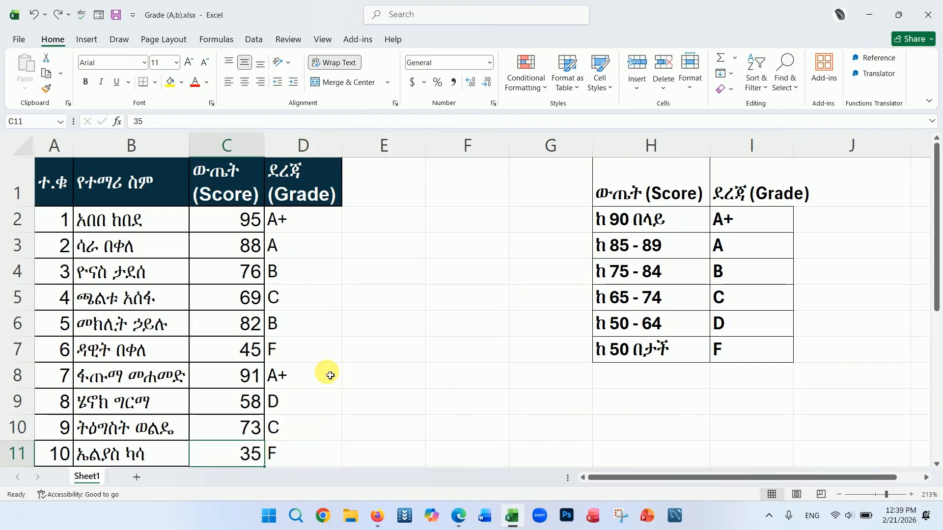
Step: Change the score in C4 to 45 to test the grade formula
{"action": "left_click", "coordinate": [235, 267]}
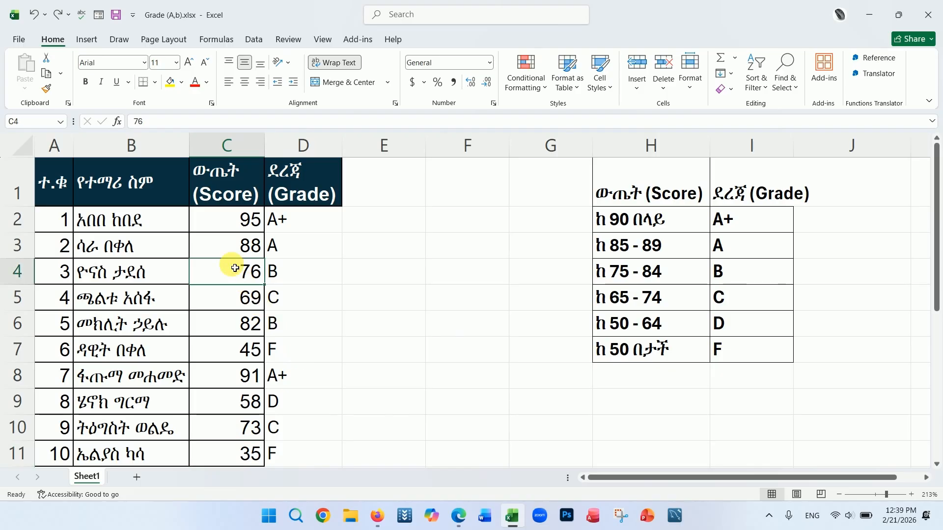
{"action": "type", "text": "45"}
{"action": "key", "text": "Return"}
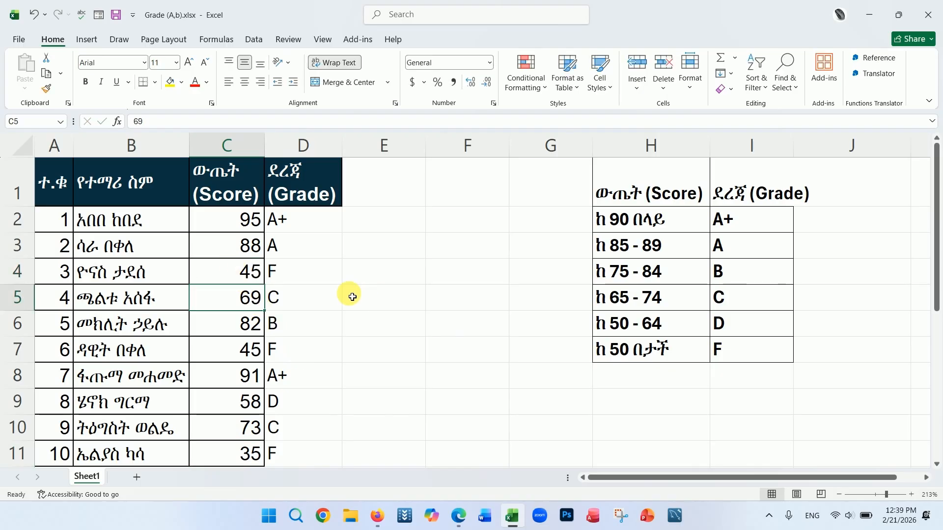
Step: Undo the C4 score change and clear the grade formulas from D2 through D11
{"action": "key", "text": "ctrl+z"}
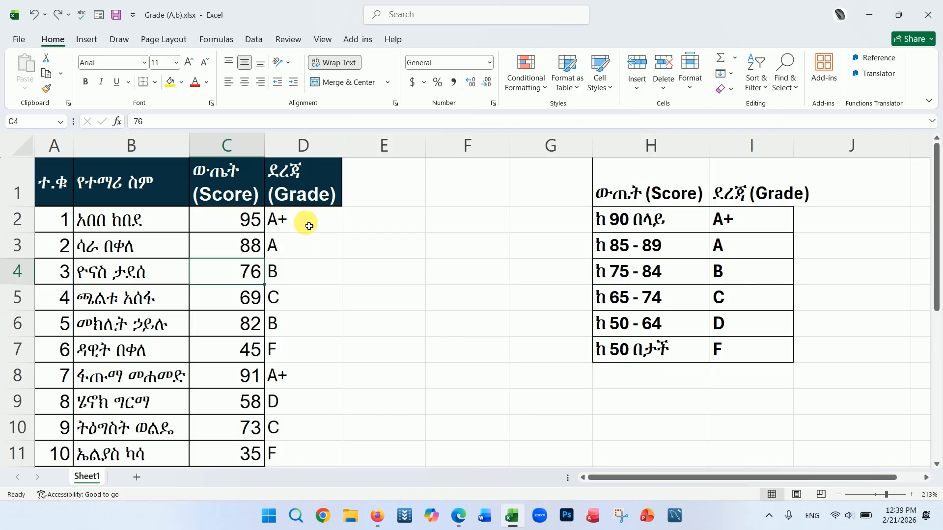
{"action": "left_click_drag", "start_coordinate": [309, 226], "coordinate": [313, 460]}
{"action": "key", "text": "Delete"}
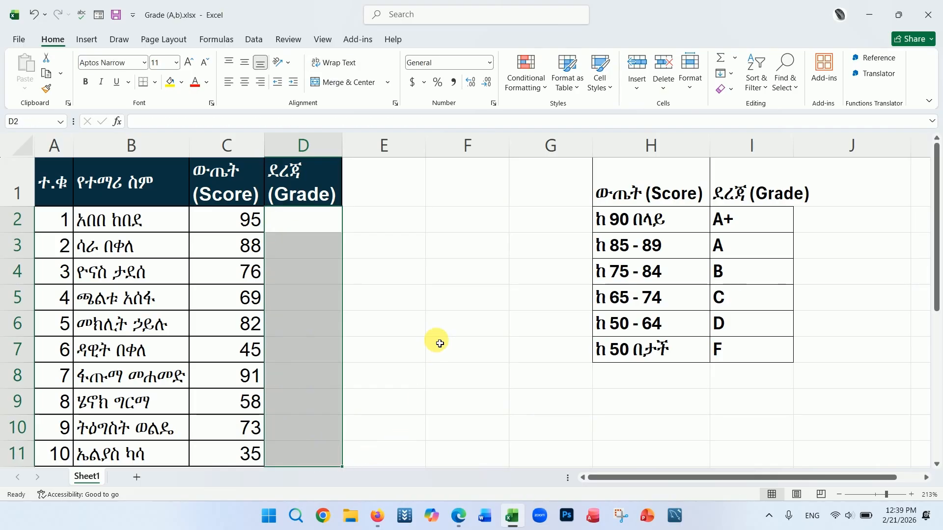
{"action": "left_click", "coordinate": [439, 344]}
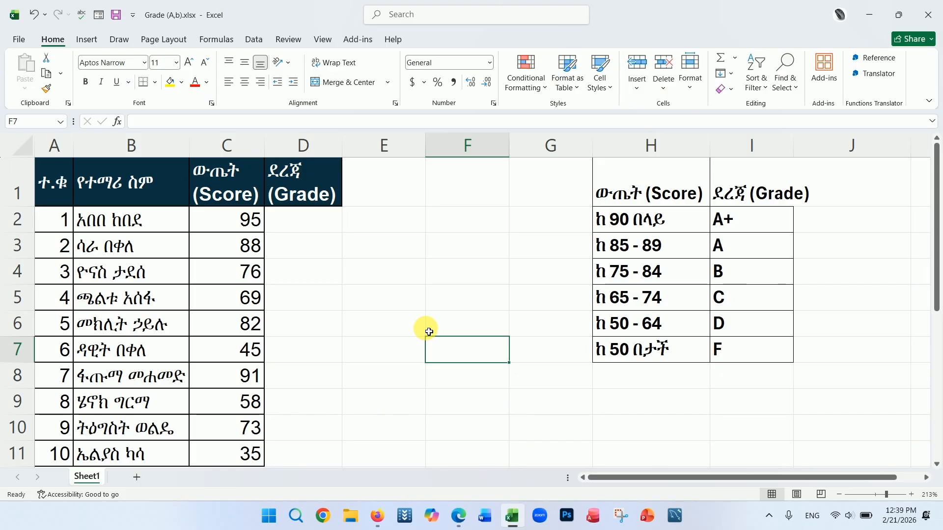
Step: In D2, start an IFS formula whose first condition C2>=90 returns "A+"
{"action": "left_click", "coordinate": [311, 231]}
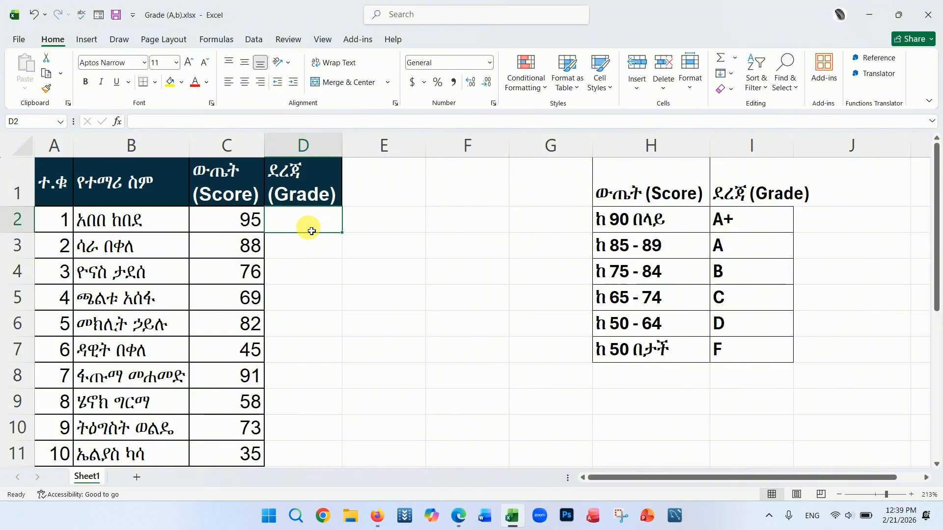
{"action": "type", "text": "="}
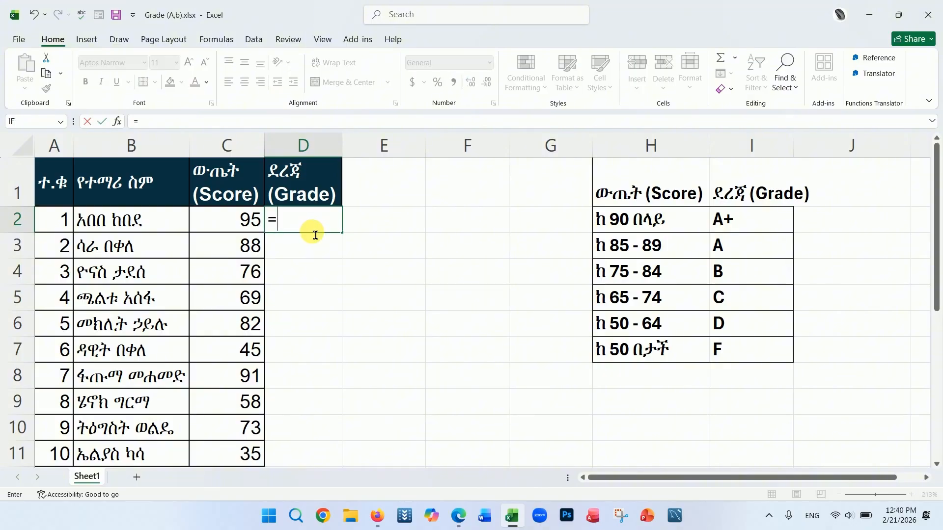
{"action": "type", "text": "IFS"}
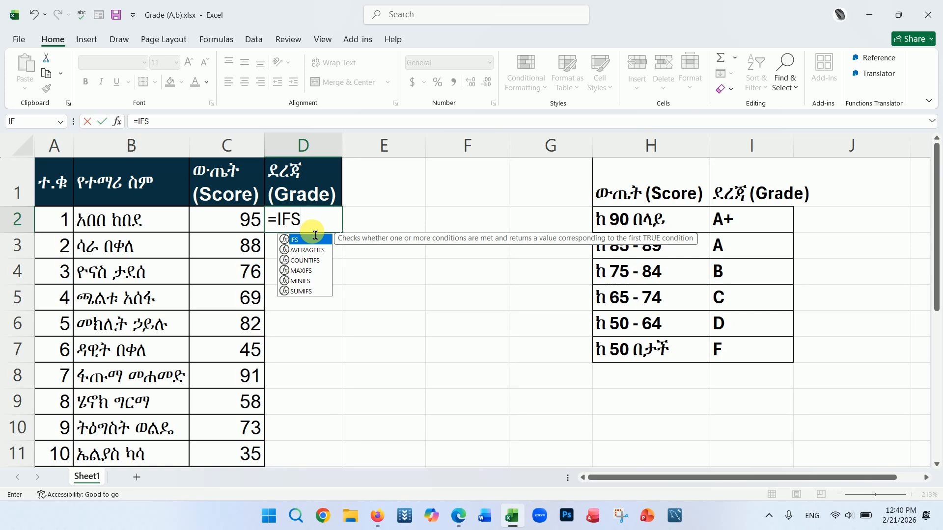
{"action": "type", "text": "("}
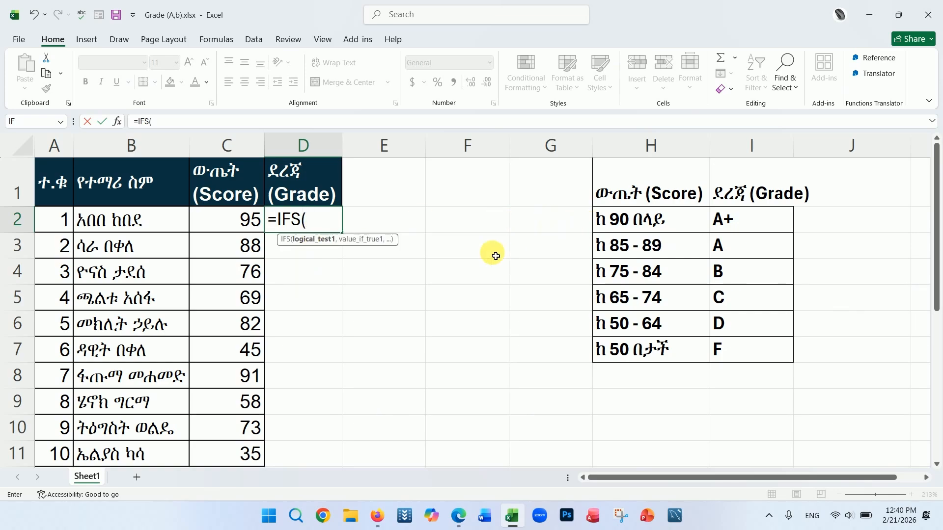
{"action": "left_click", "coordinate": [245, 223]}
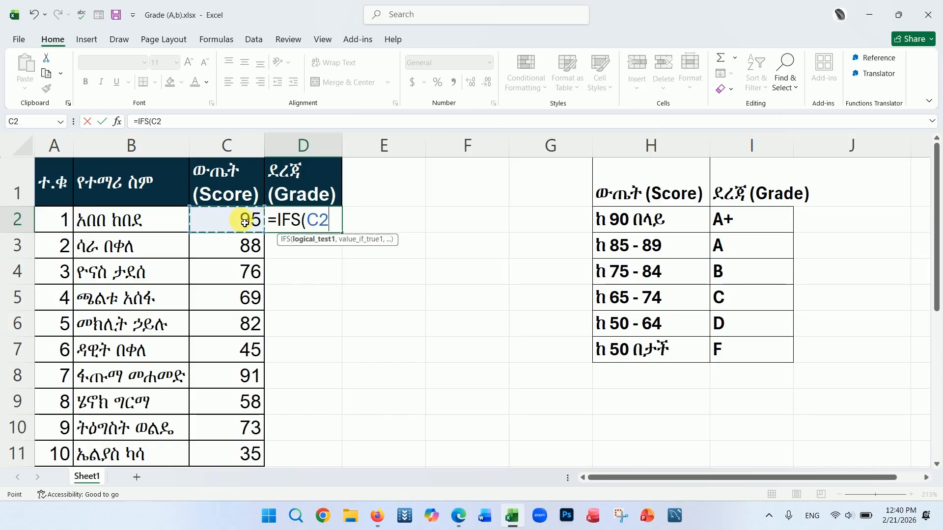
{"action": "type", "text": ">="}
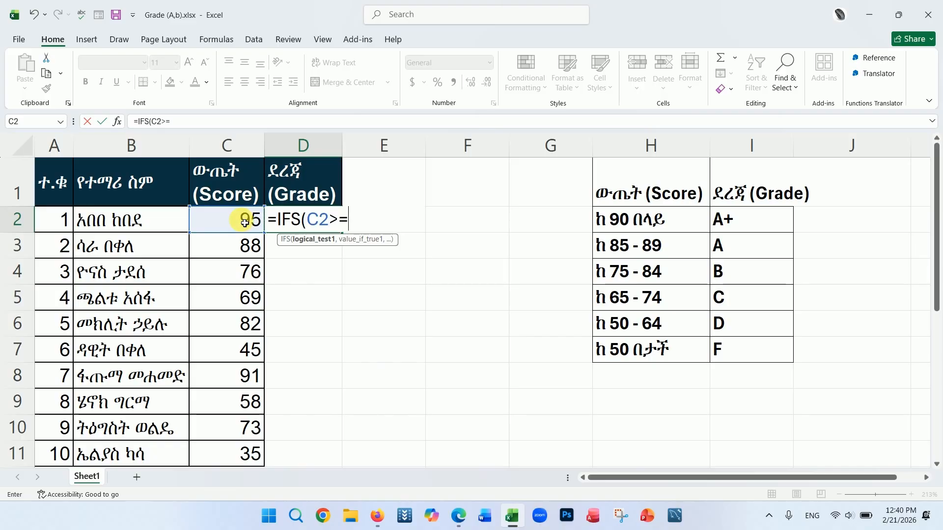
{"action": "type", "text": "90,"}
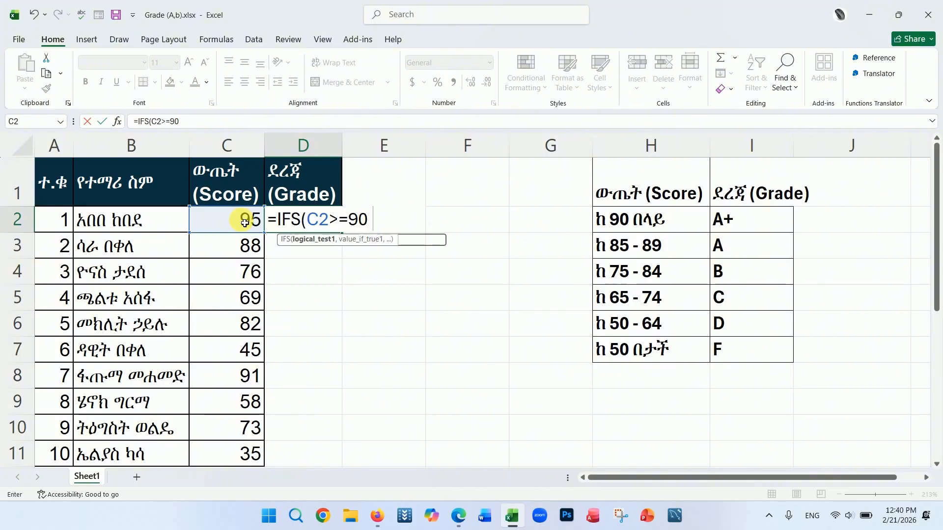
{"action": "type", "text": "\""}
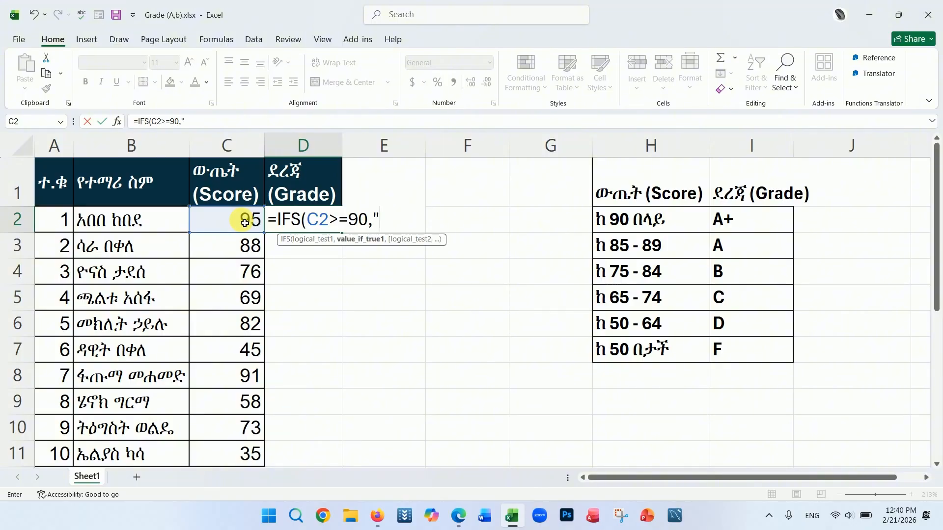
{"action": "type", "text": "A+\","}
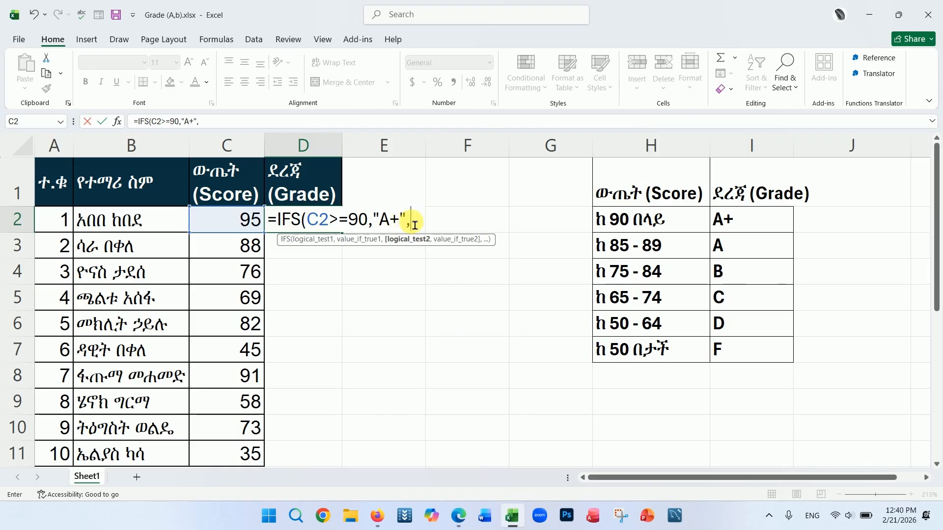
Step: Add IFS conditions returning "A" for C2>=85 and "B" for C2>=75
{"action": "left_click", "coordinate": [249, 220]}
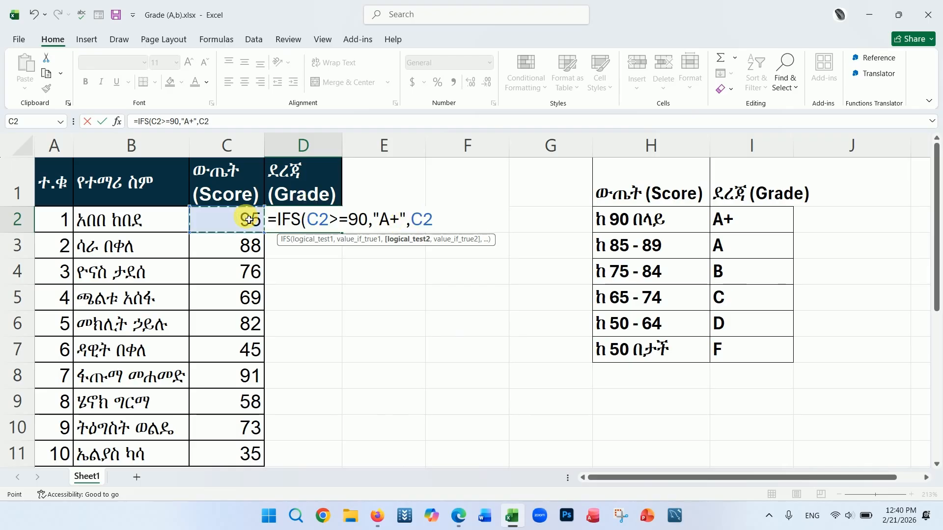
{"action": "type", "text": ">=85"}
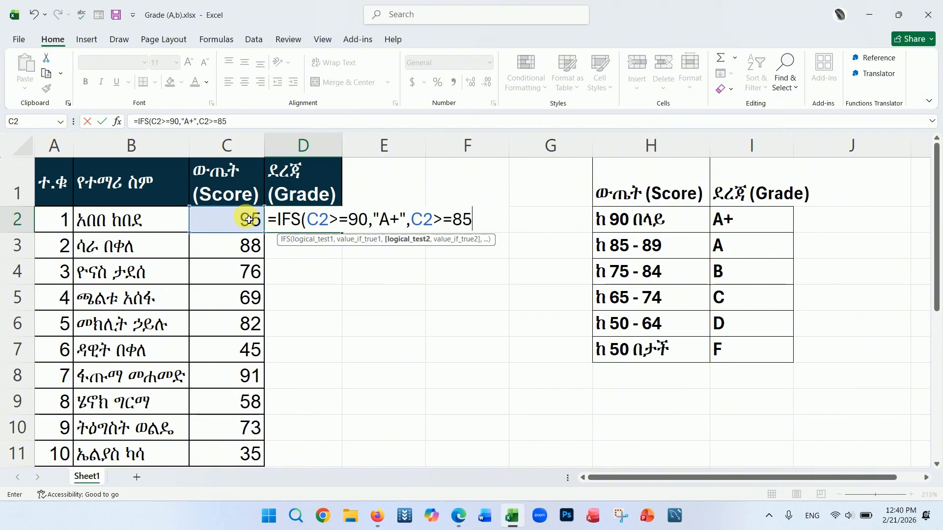
{"action": "type", "text": ",\""}
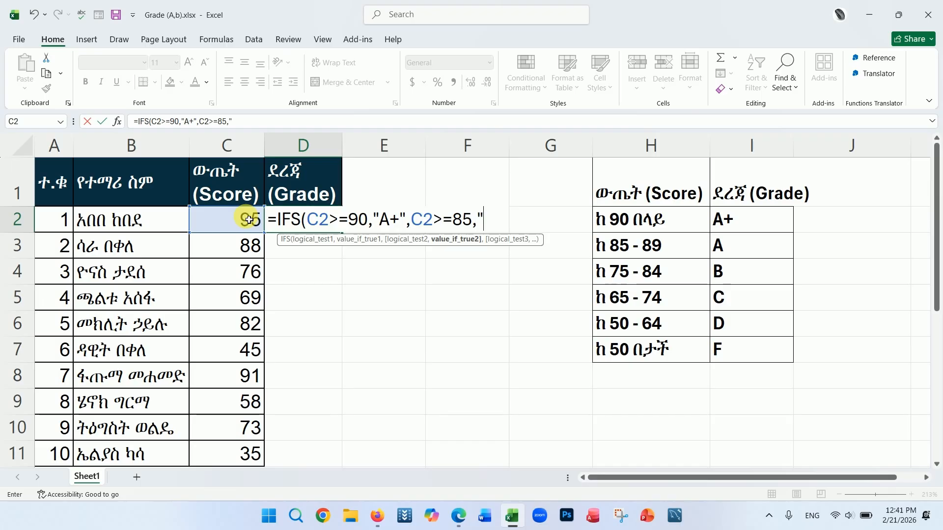
{"action": "type", "text": "A\","}
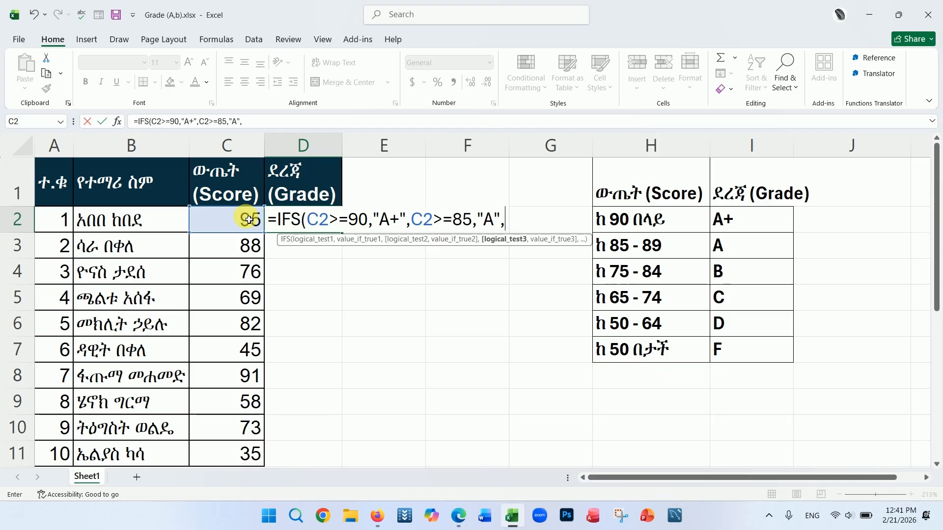
{"action": "left_click", "coordinate": [240, 224]}
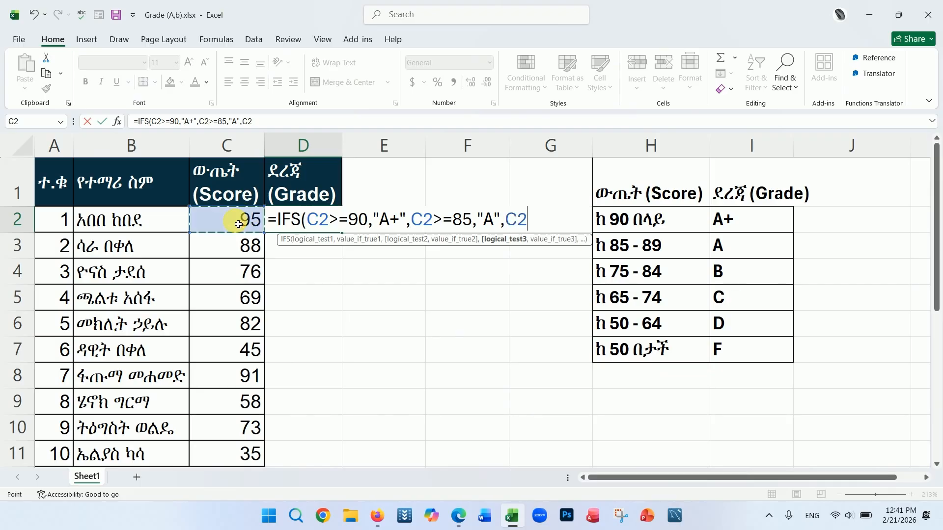
{"action": "type", "text": ">="}
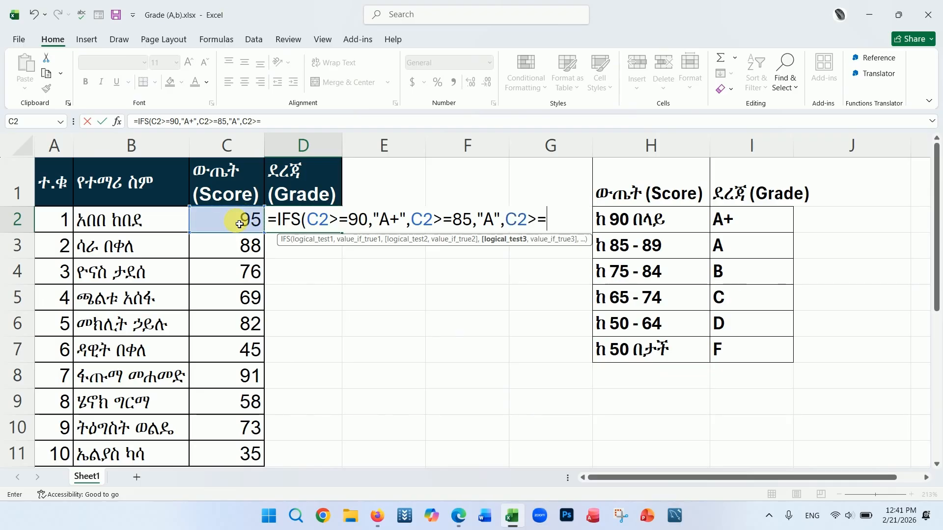
{"action": "type", "text": "75,"}
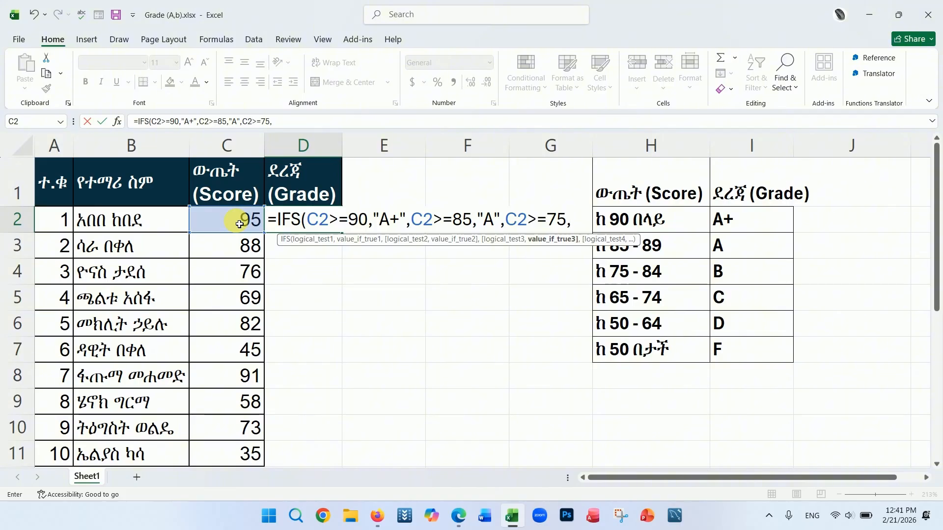
{"action": "type", "text": "\"B\""}
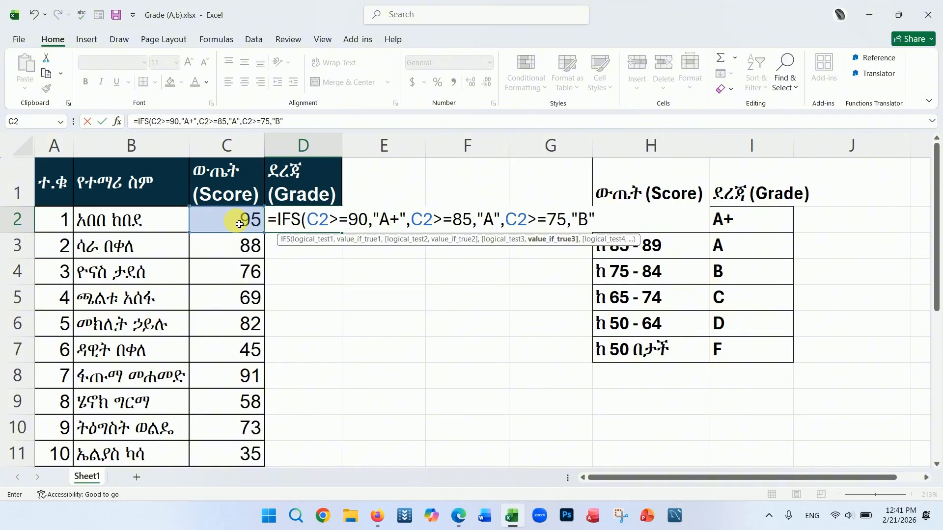
{"action": "type", "text": ","}
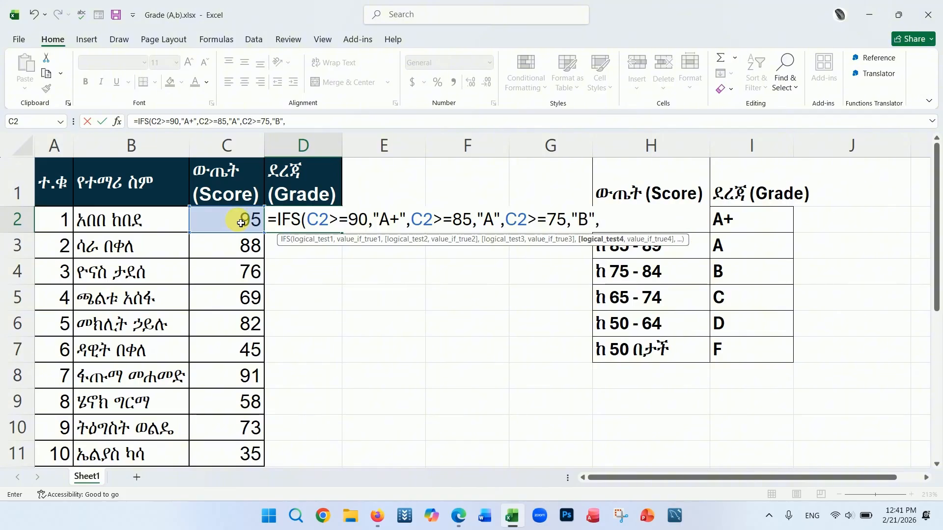
Step: Add IFS conditions returning "C" for C2>=65 and "D" for C2>=50
{"action": "left_click", "coordinate": [241, 224]}
{"action": "type", "text": ">"}
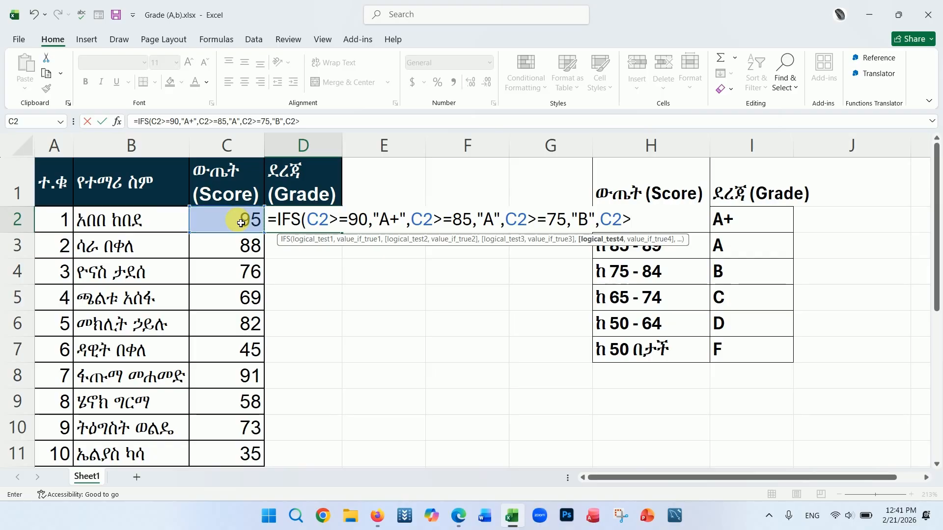
{"action": "type", "text": "=65,"}
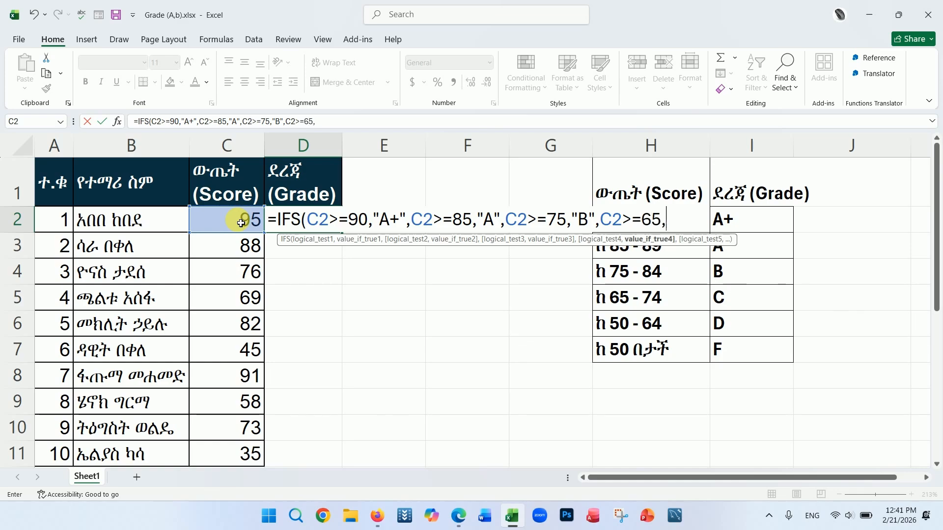
{"action": "type", "text": "\"C\","}
{"action": "left_click", "coordinate": [241, 223]}
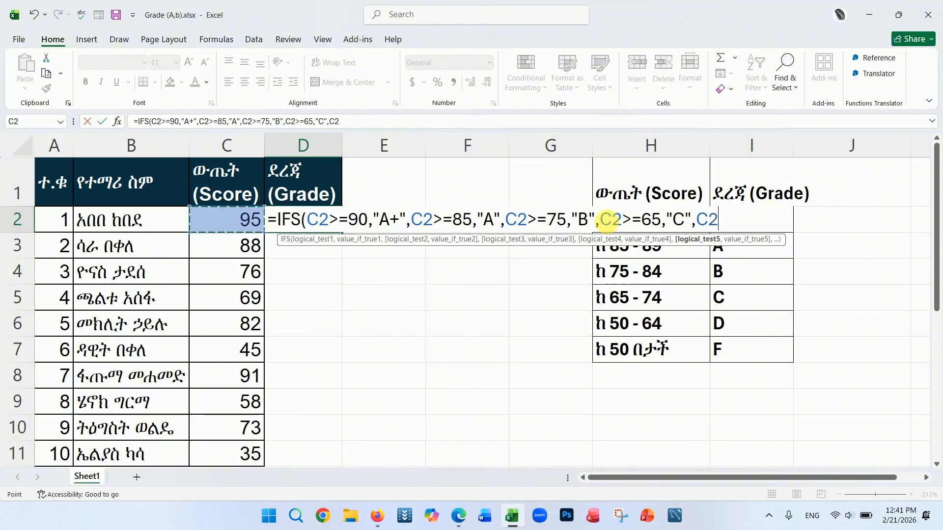
{"action": "type", "text": ">"}
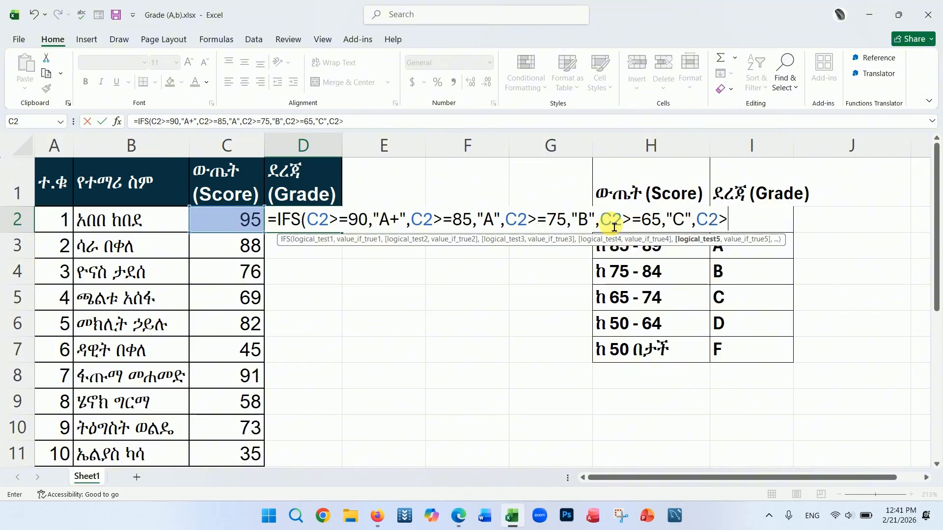
{"action": "type", "text": "=50,\"D"}
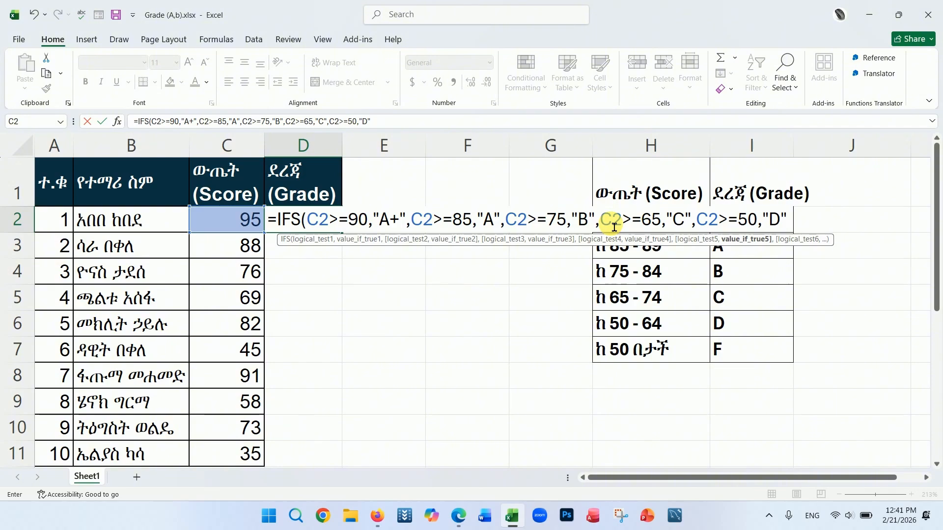
{"action": "type", "text": ","}
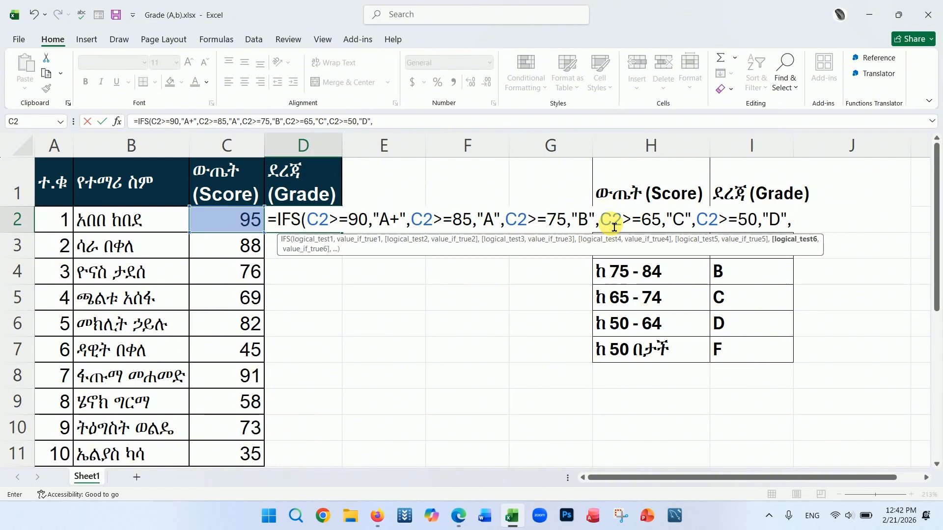
Step: Finish the IFS formula with C2<50 returning "F", close the bracket and enter it
{"action": "left_click", "coordinate": [219, 213]}
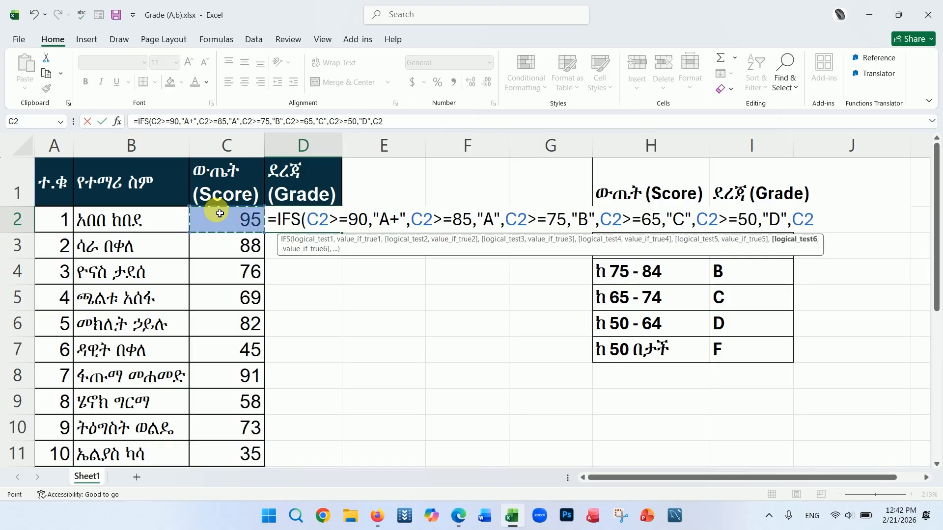
{"action": "type", "text": "<50"}
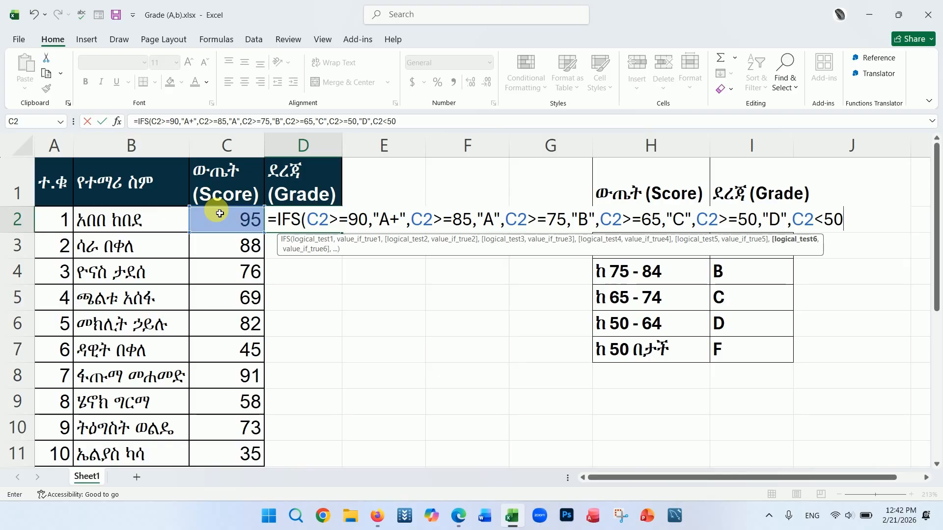
{"action": "type", "text": ","}
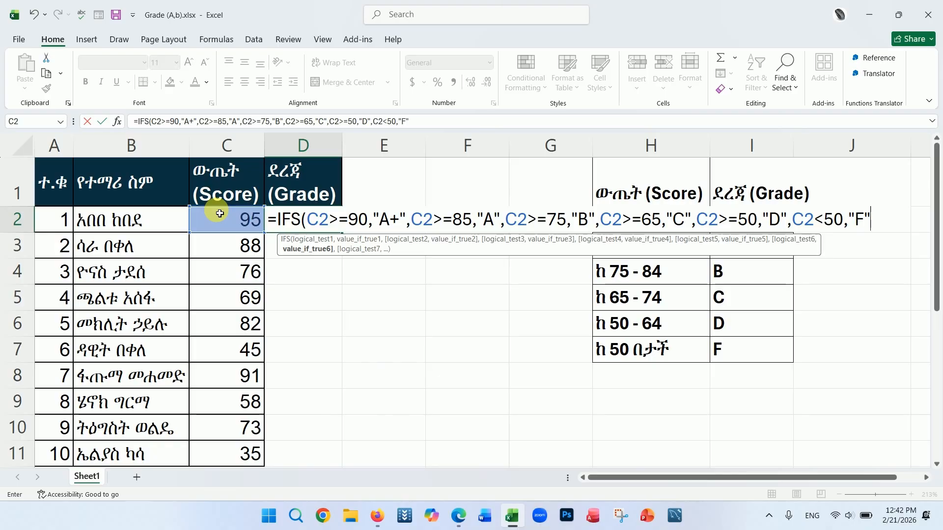
{"action": "type", "text": "\"F\")"}
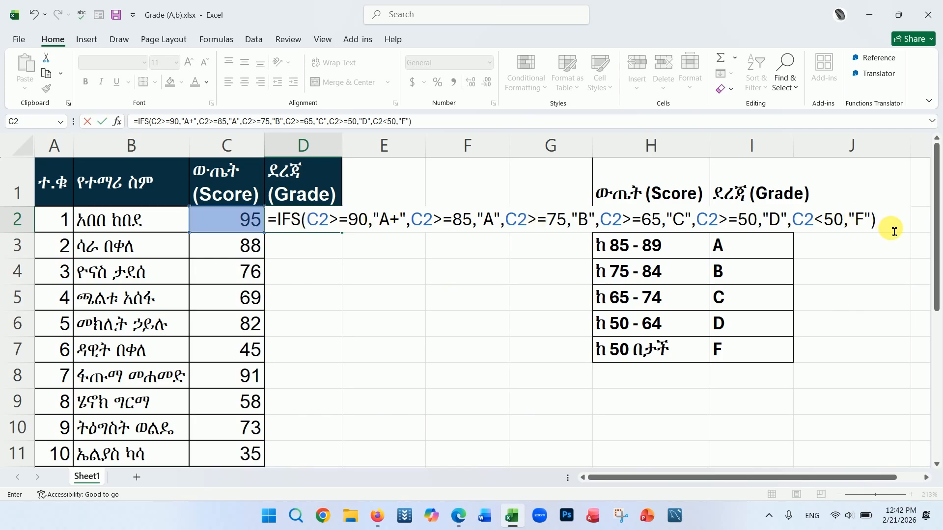
{"action": "key", "text": "Return"}
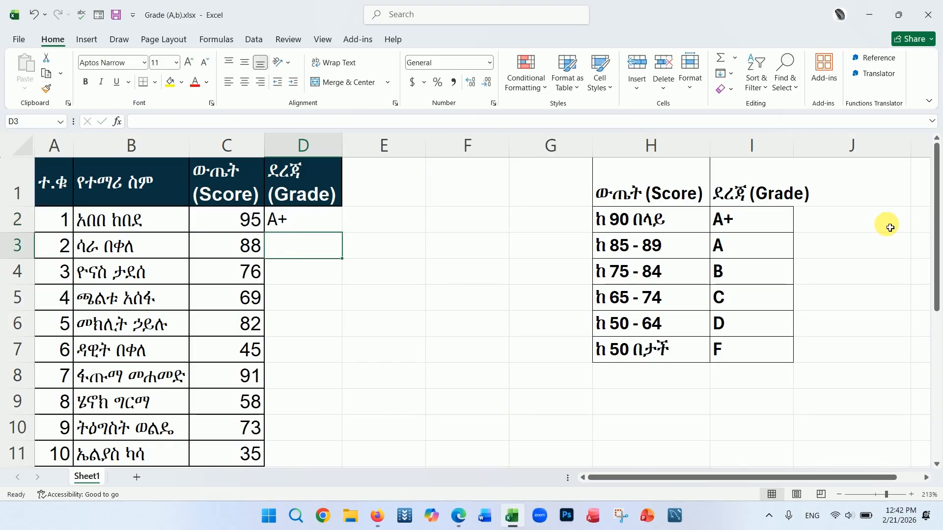
Step: Fill the D2 IFS formula down the Grade column through D11
{"action": "left_click", "coordinate": [314, 219]}
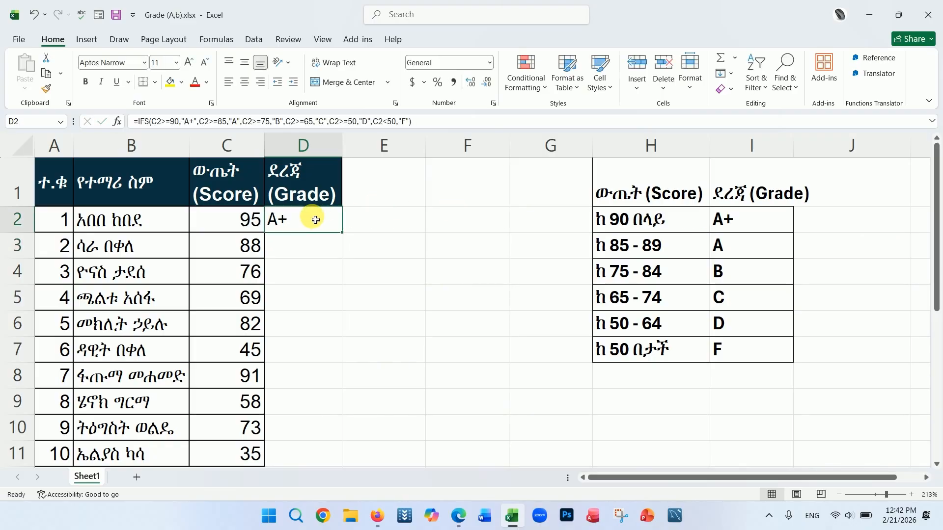
{"action": "double_click", "coordinate": [343, 234]}
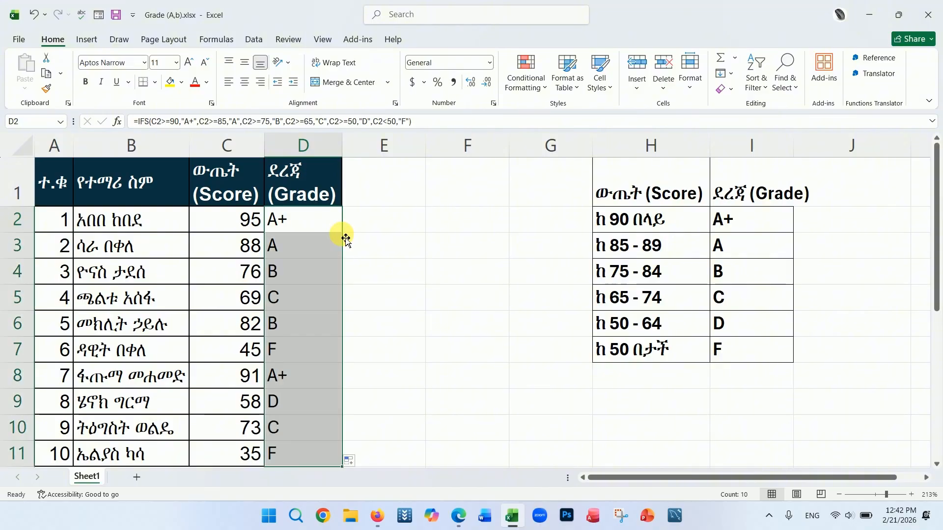
{"action": "left_click", "coordinate": [395, 352]}
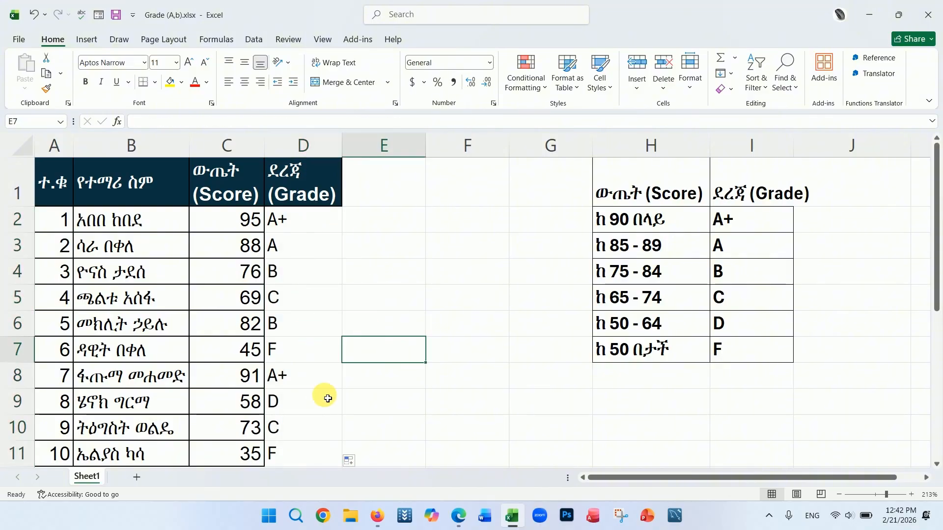
{"action": "left_click", "coordinate": [406, 294]}
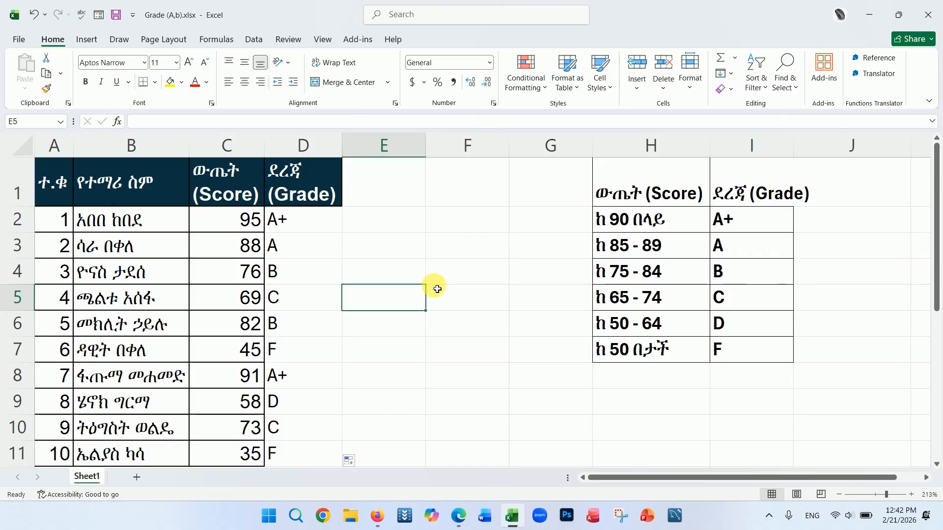
{"action": "key", "text": "alt+Tab"}
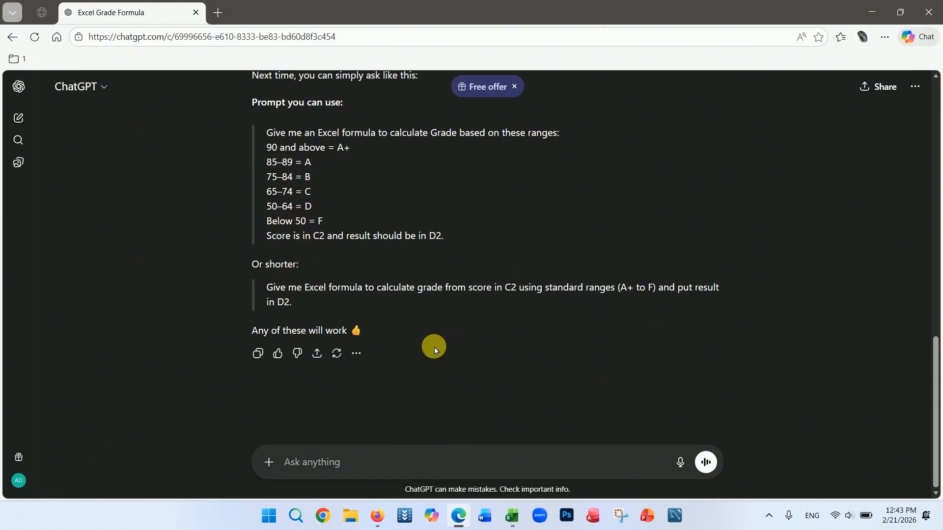
{"action": "left_click", "coordinate": [512, 516]}
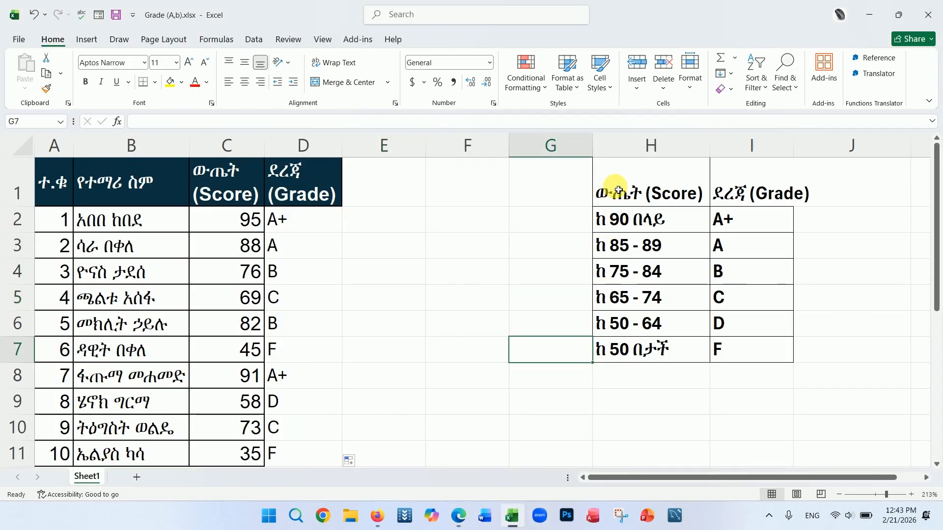
Step: Copy the grade ranges table in H1:I7
{"action": "left_click_drag", "start_coordinate": [623, 187], "coordinate": [762, 353]}
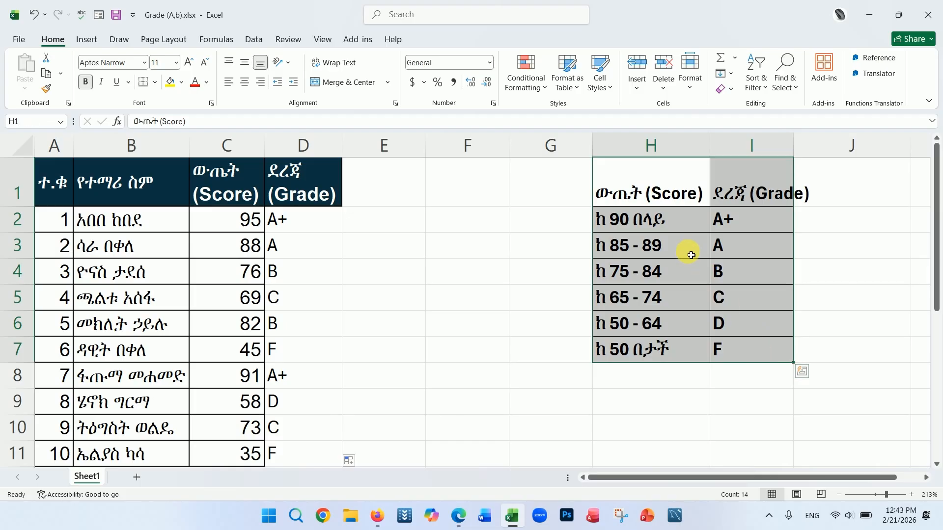
{"action": "right_click", "coordinate": [694, 252]}
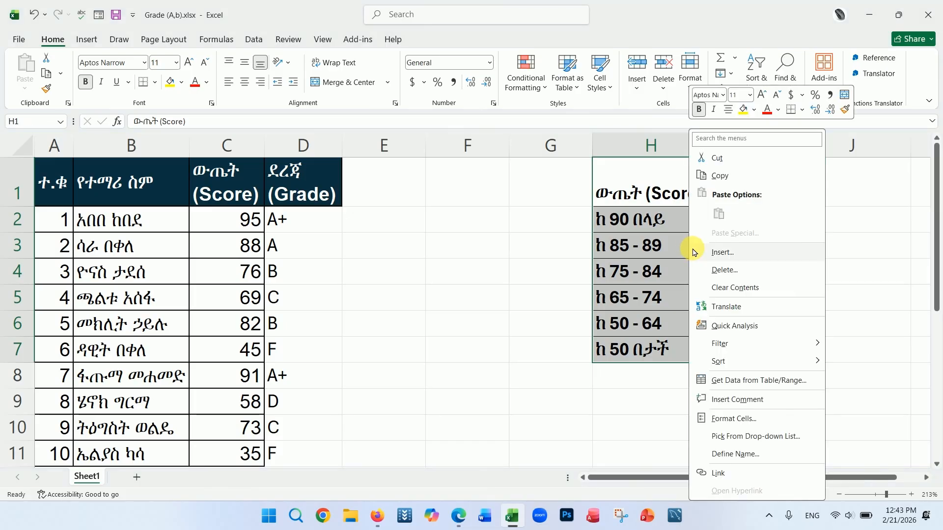
{"action": "left_click", "coordinate": [720, 177]}
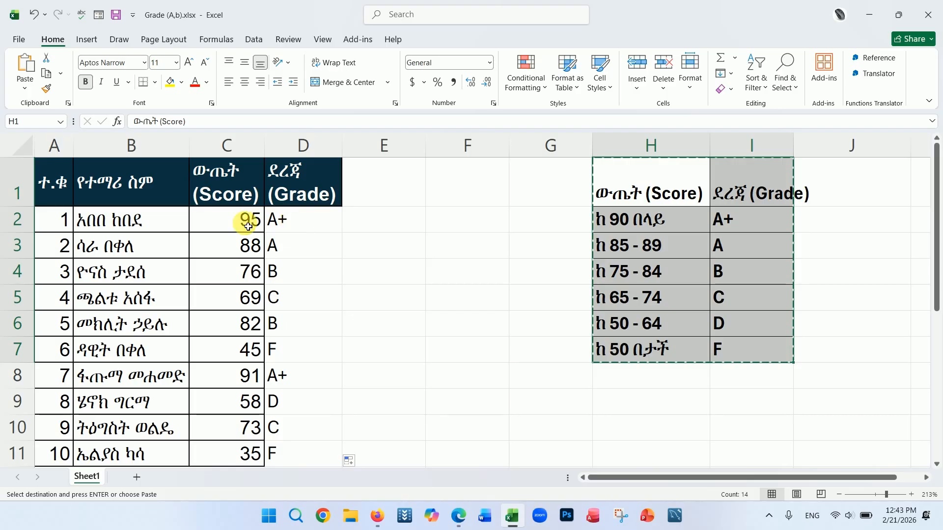
Step: Switch to ChatGPT, start a new chat and paste the copied grade ranges table into the prompt
{"action": "left_click", "coordinate": [459, 516]}
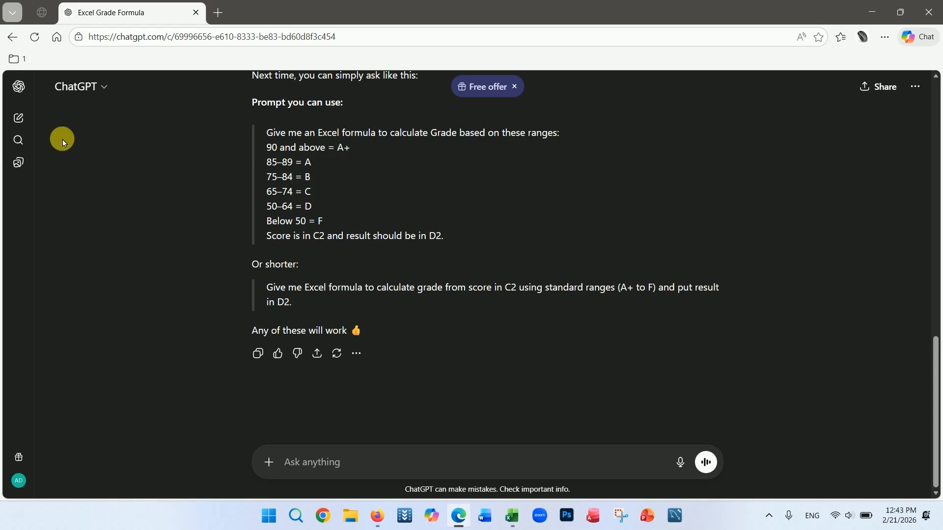
{"action": "left_click", "coordinate": [20, 118]}
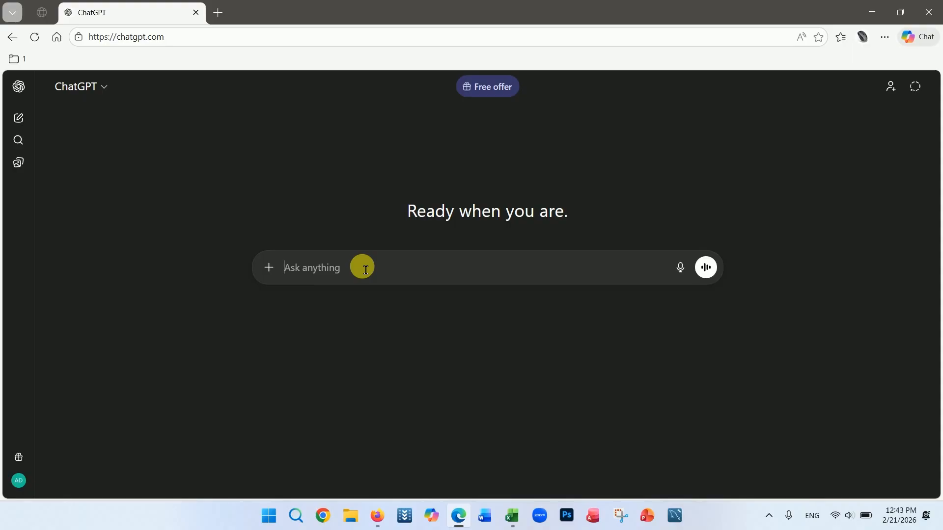
{"action": "key", "text": "ctrl+v"}
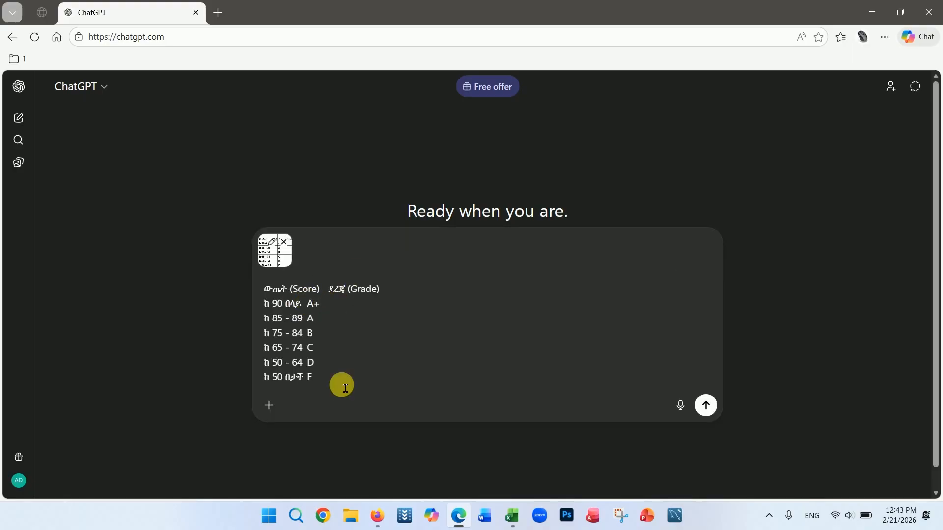
Step: Add the request "GIVE ME EXCEL FORMULA TO CALCULATE GRADE IN D2,VALUE IS IN C2" and send the prompt
{"action": "type", "text": ",GIVE ME EXCEL FORMUL"}
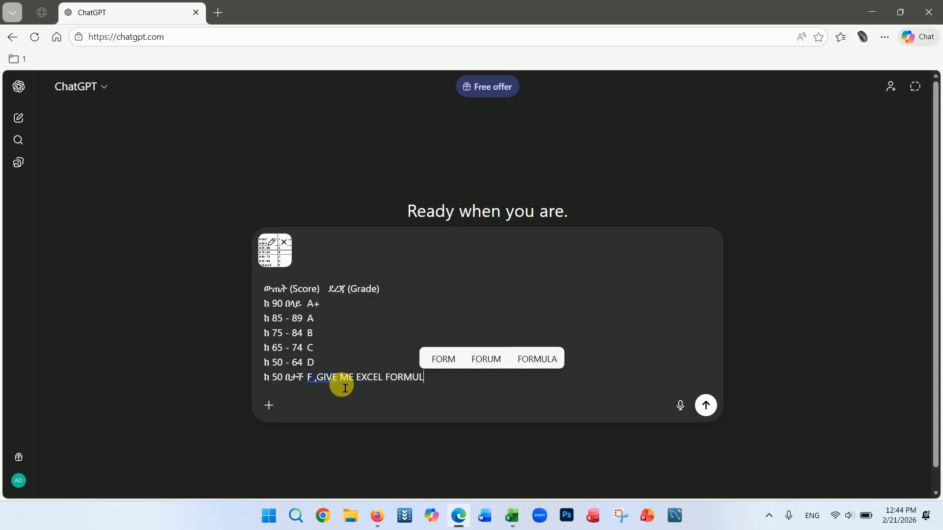
{"action": "type", "text": "A TO CALC"}
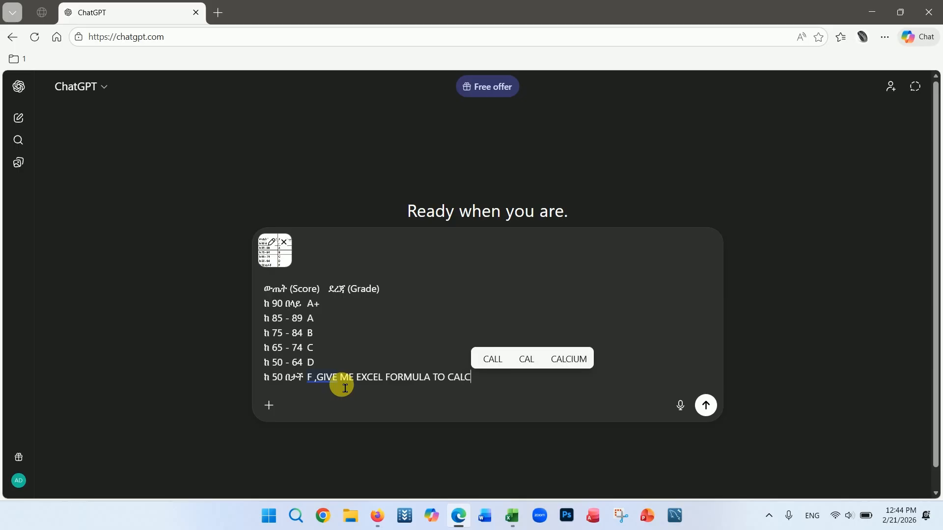
{"action": "type", "text": "ULATE GRADE IN D2"}
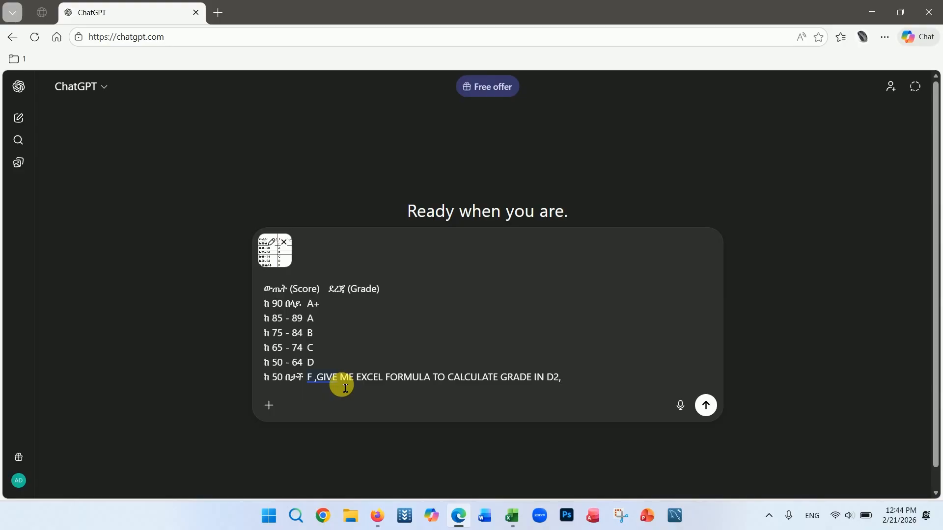
{"action": "type", "text": ",VALUE I"}
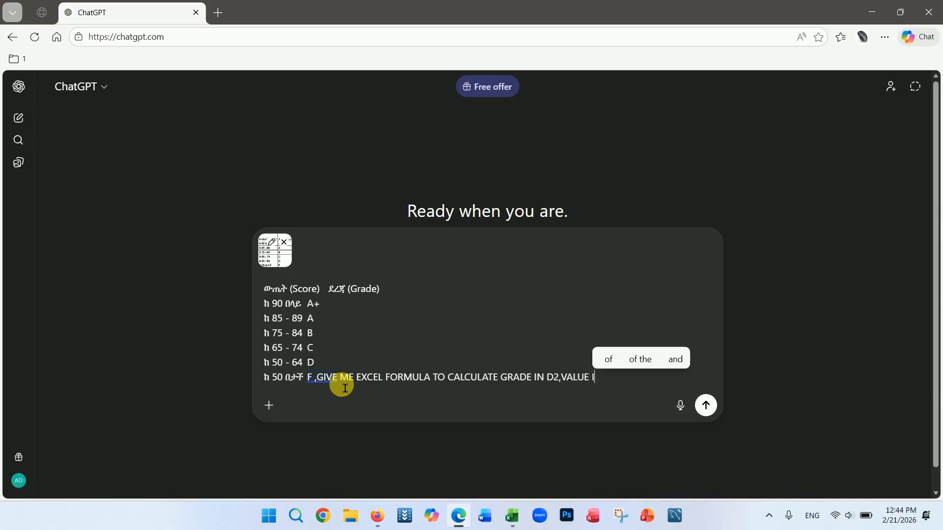
{"action": "type", "text": "S IN C2"}
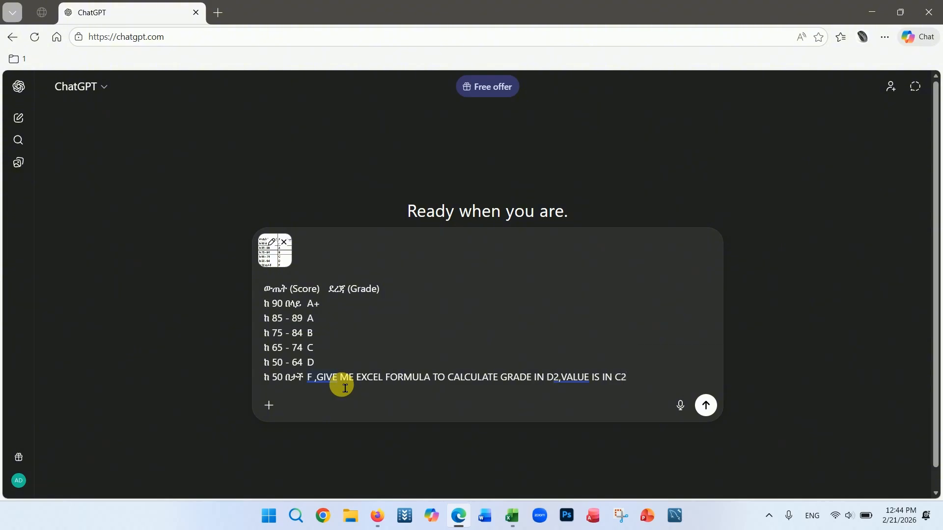
{"action": "left_click", "coordinate": [512, 515]}
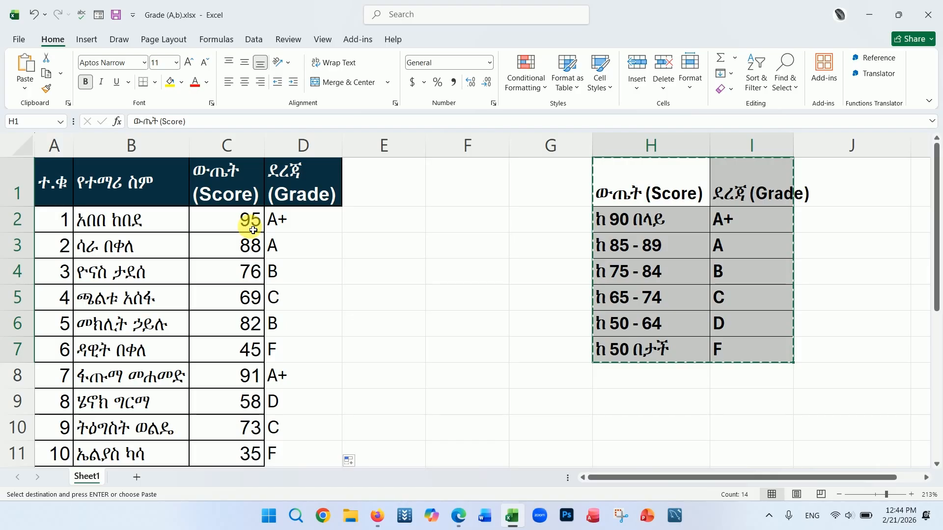
{"action": "left_click", "coordinate": [301, 242]}
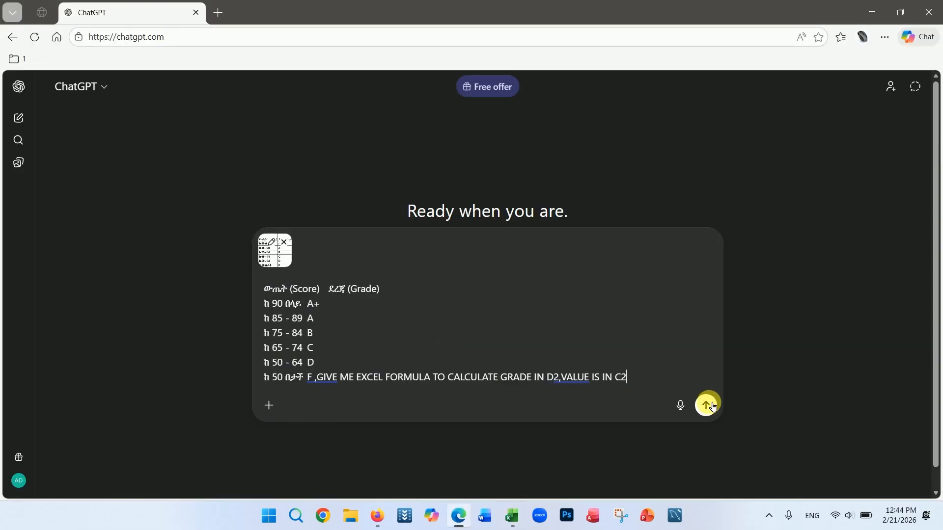
{"action": "left_click", "coordinate": [707, 406]}
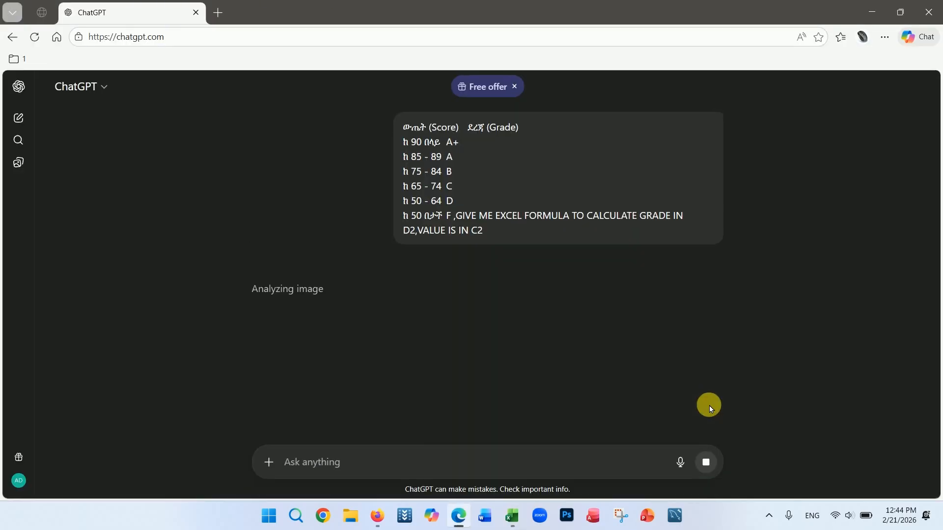
Step: Copy the nested IF formula from ChatGPT's answer
{"action": "scroll", "coordinate": [611, 291], "scroll_direction": "down", "scroll_amount": 1}
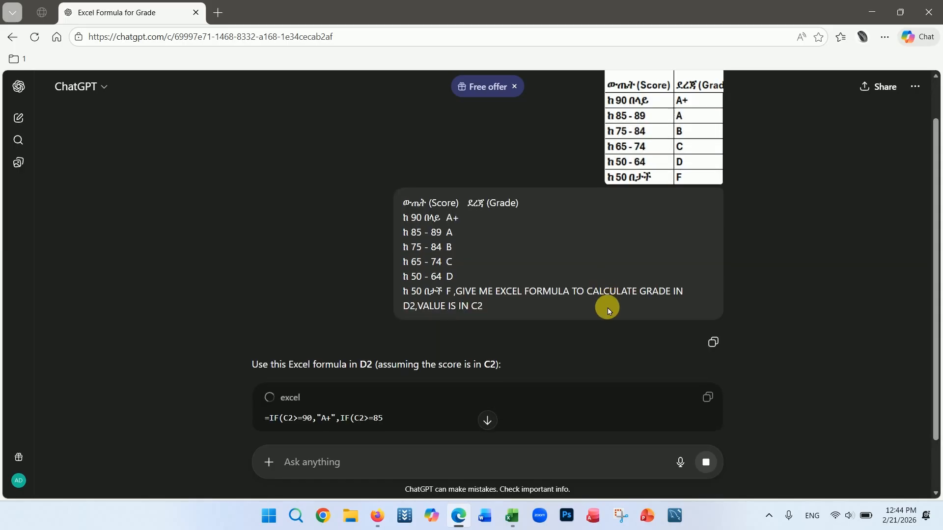
{"action": "scroll", "coordinate": [609, 308], "scroll_direction": "down", "scroll_amount": 1}
{"action": "scroll", "coordinate": [590, 284], "scroll_direction": "down", "scroll_amount": 1}
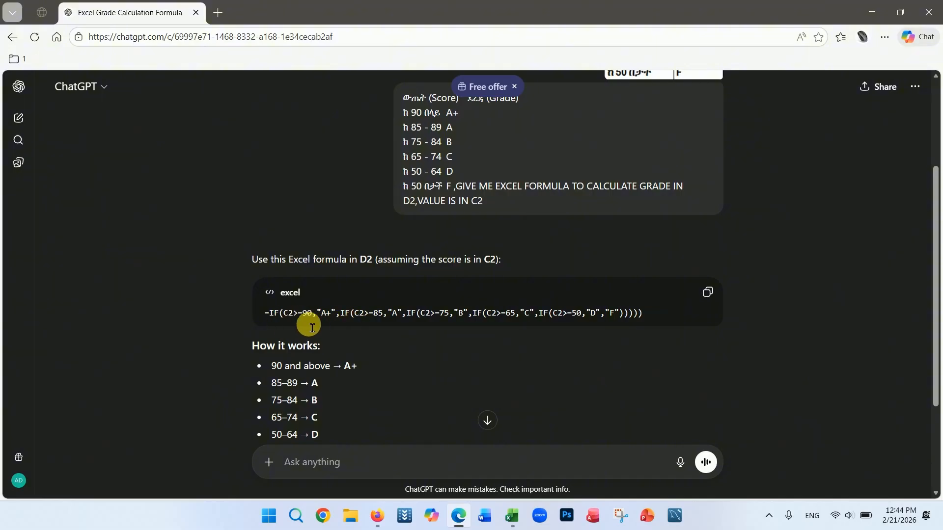
{"action": "left_click_drag", "start_coordinate": [273, 321], "coordinate": [640, 320]}
{"action": "left_click", "coordinate": [667, 278]}
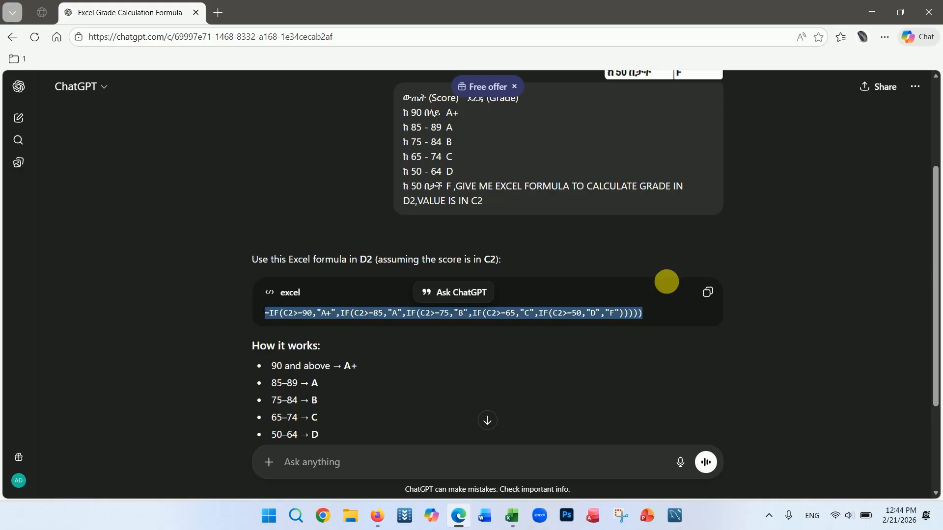
Step: Clear the grades in D2:D11 and paste the nested IF formula into D2
{"action": "left_click", "coordinate": [512, 516]}
{"action": "left_click_drag", "start_coordinate": [316, 226], "coordinate": [327, 452]}
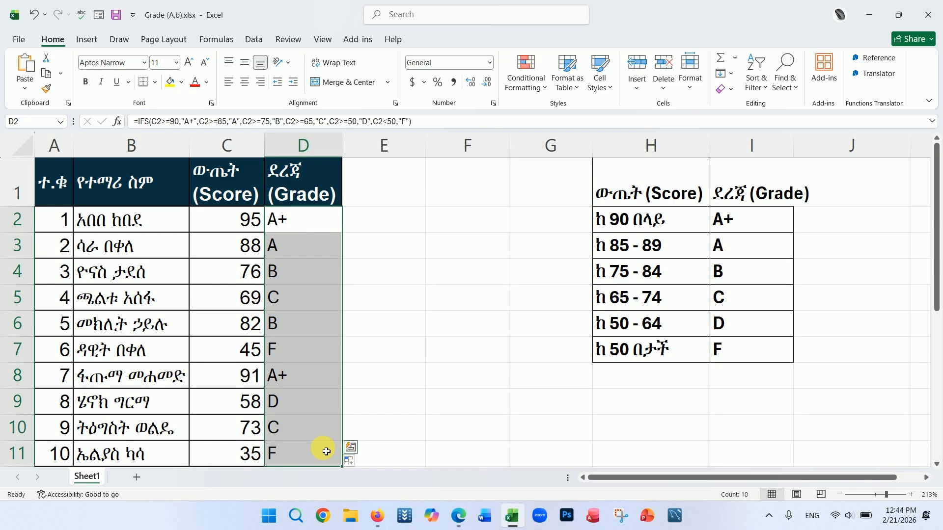
{"action": "key", "text": "Delete"}
{"action": "left_click", "coordinate": [304, 229]}
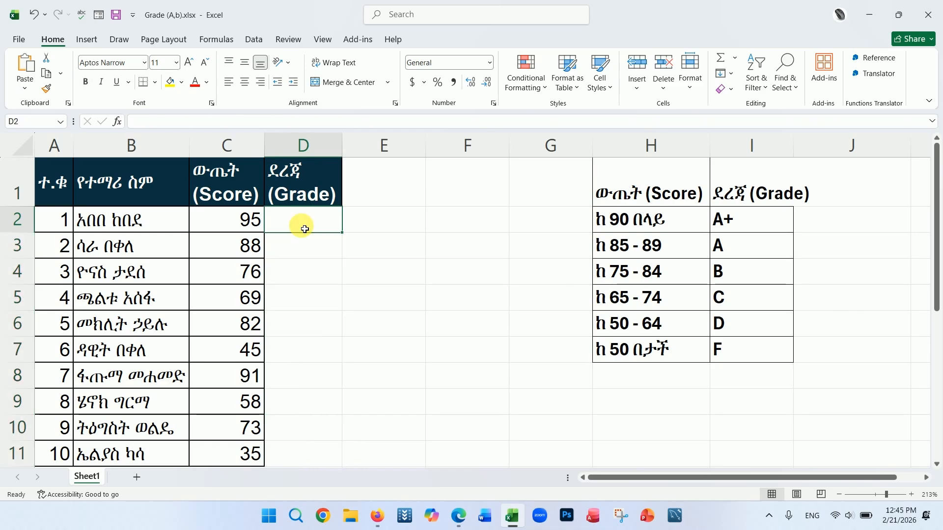
{"action": "key", "text": "ctrl+v"}
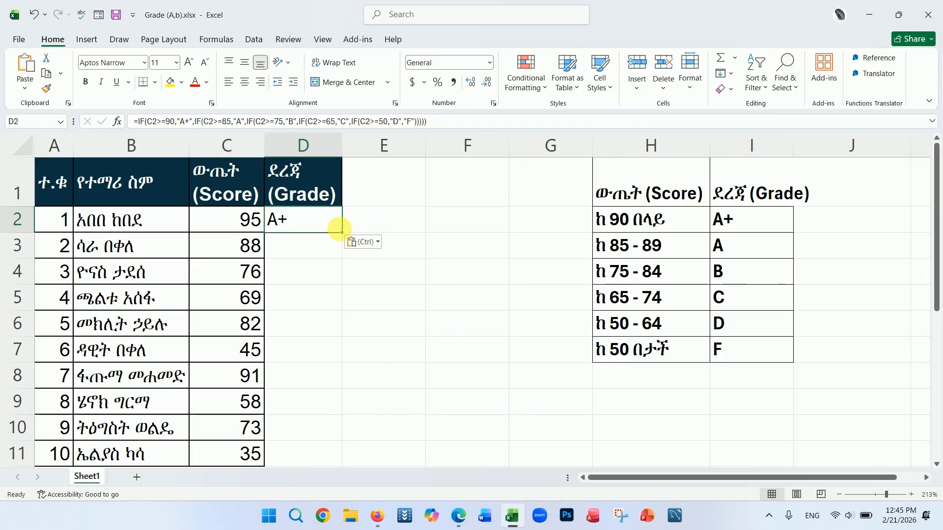
Step: Fill the nested IF formula down the Grade column and undo the fill
{"action": "double_click", "coordinate": [343, 235]}
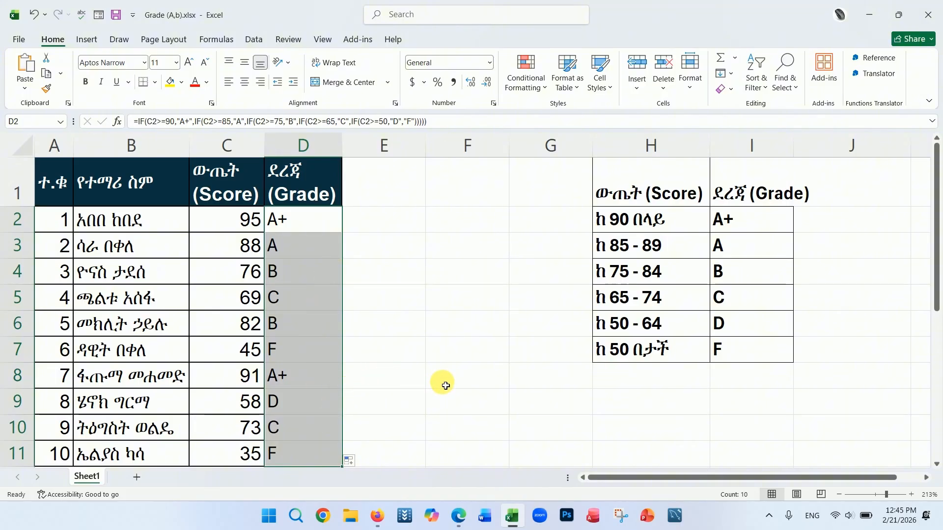
{"action": "key", "text": "ctrl+z"}
Step: Ask ChatGPT in the same chat to use IFS instead
{"action": "left_click", "coordinate": [458, 516]}
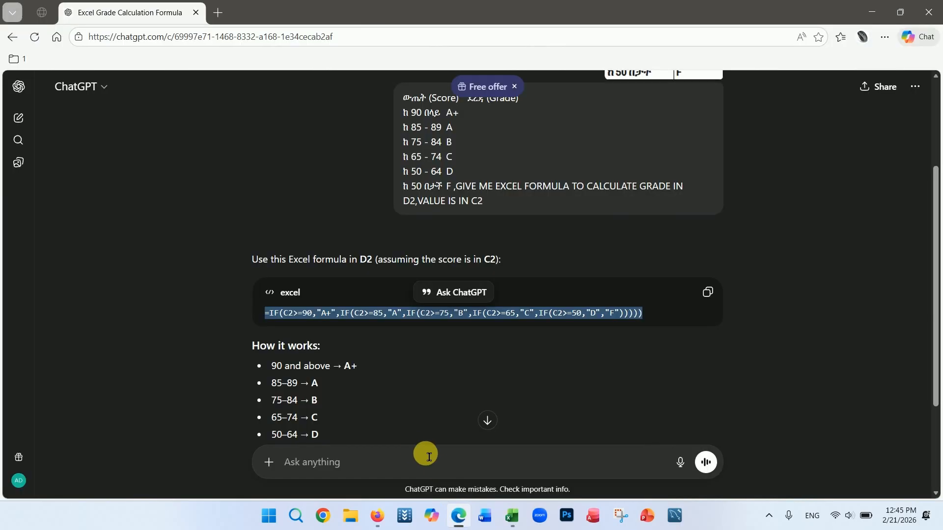
{"action": "scroll", "coordinate": [413, 426], "scroll_direction": "down", "scroll_amount": 3}
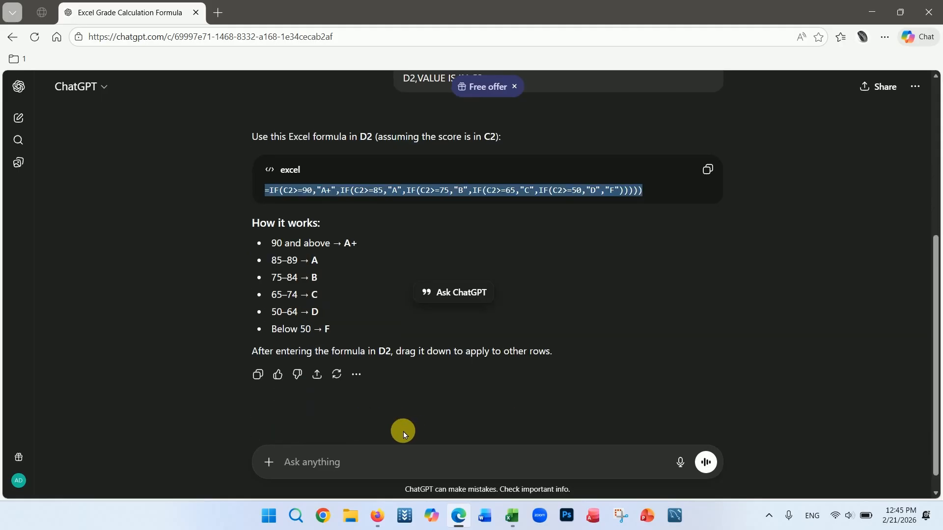
{"action": "left_click", "coordinate": [359, 463]}
{"action": "type", "text": "USE "}
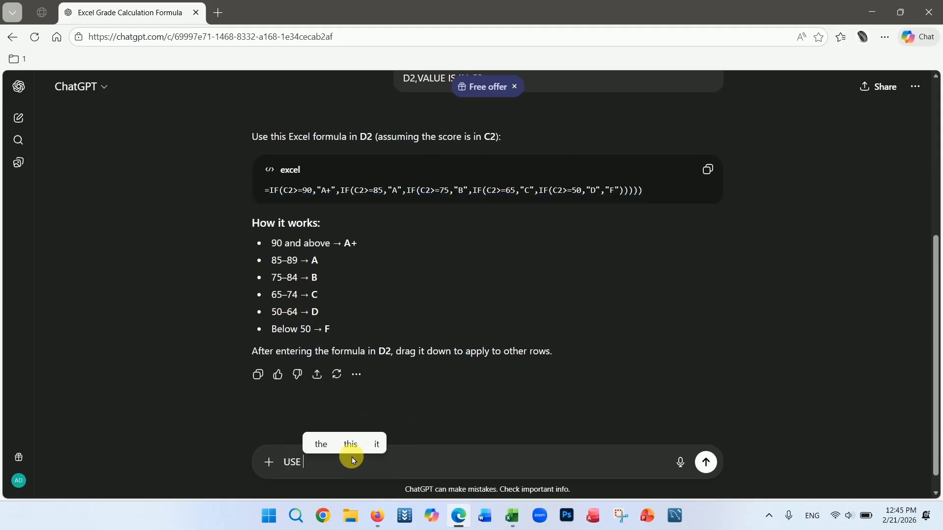
{"action": "type", "text": "IFS F"}
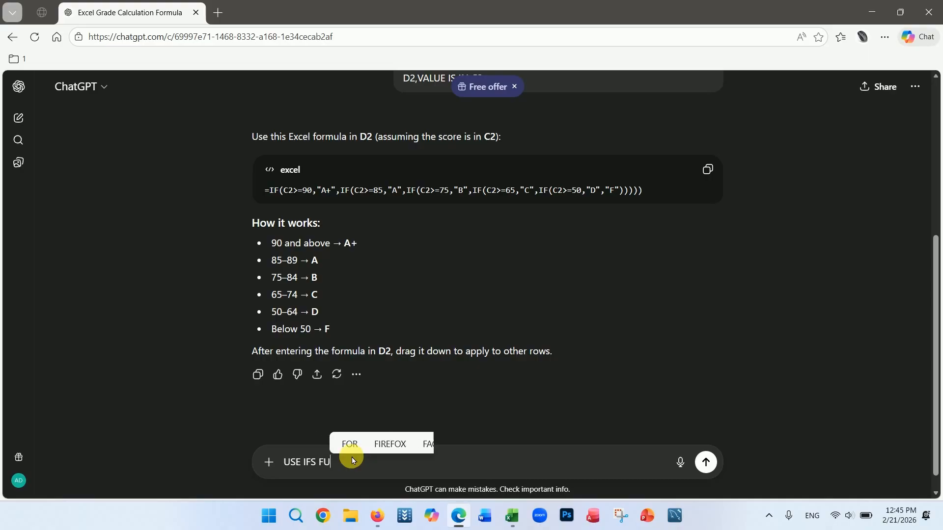
{"action": "key", "text": "BackSpace"}
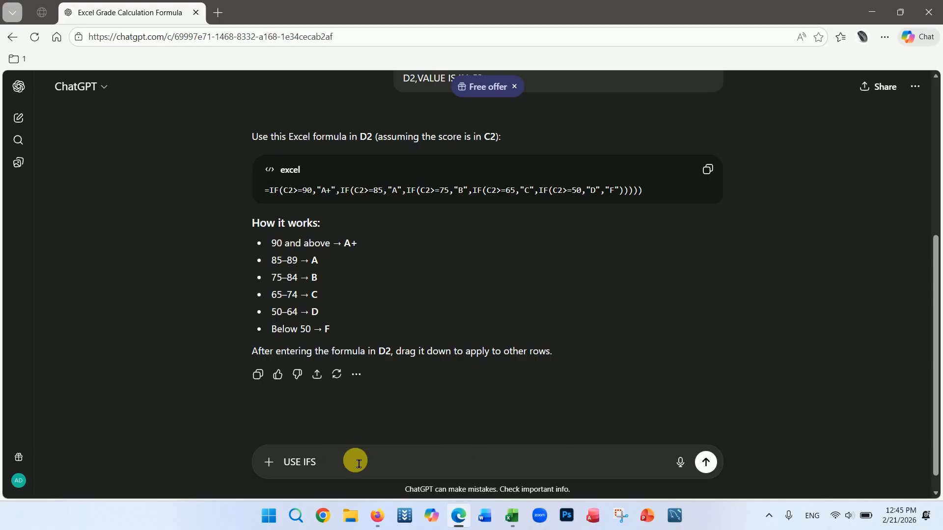
{"action": "key", "text": "Return"}
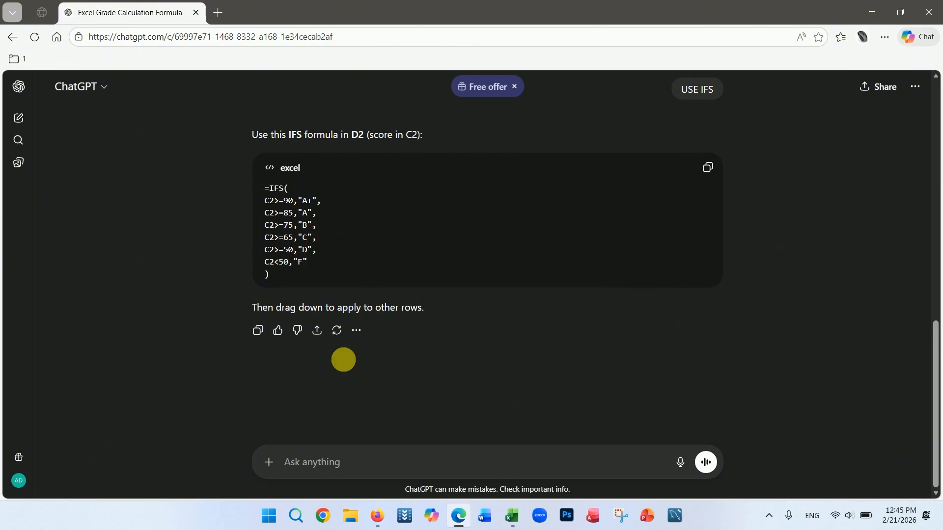
Step: Ask ChatGPT to put the IFS formula on one horizontal line
{"action": "left_click", "coordinate": [325, 473]}
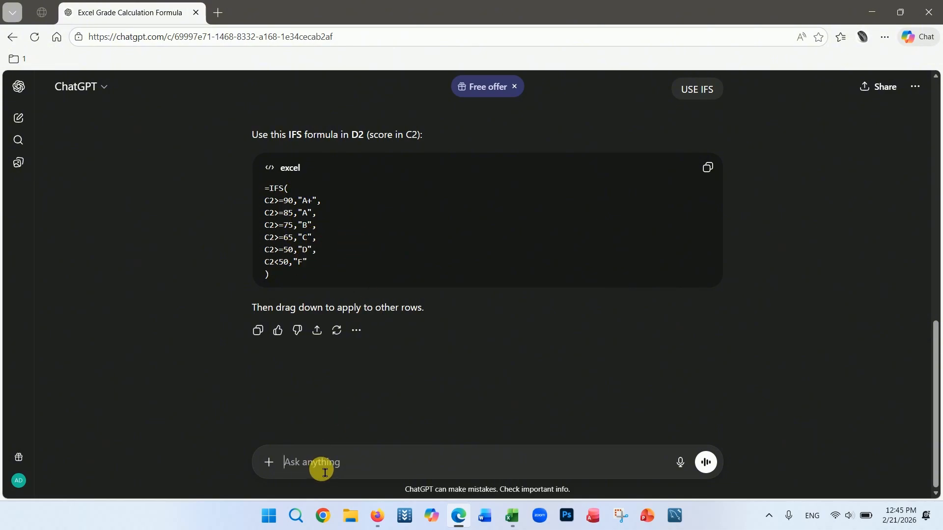
{"action": "type", "text": "PUT HORRI"}
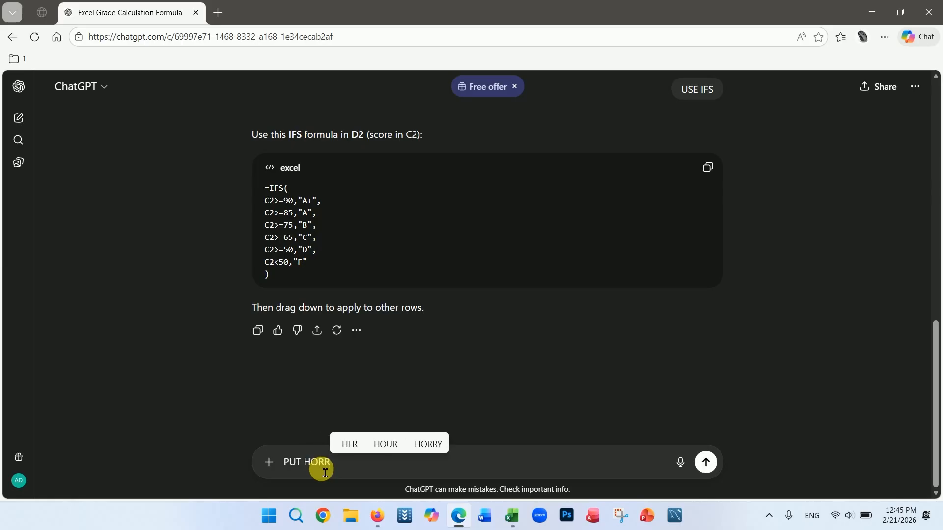
{"action": "type", "text": "ZONTAL"}
{"action": "key", "text": "Return"}
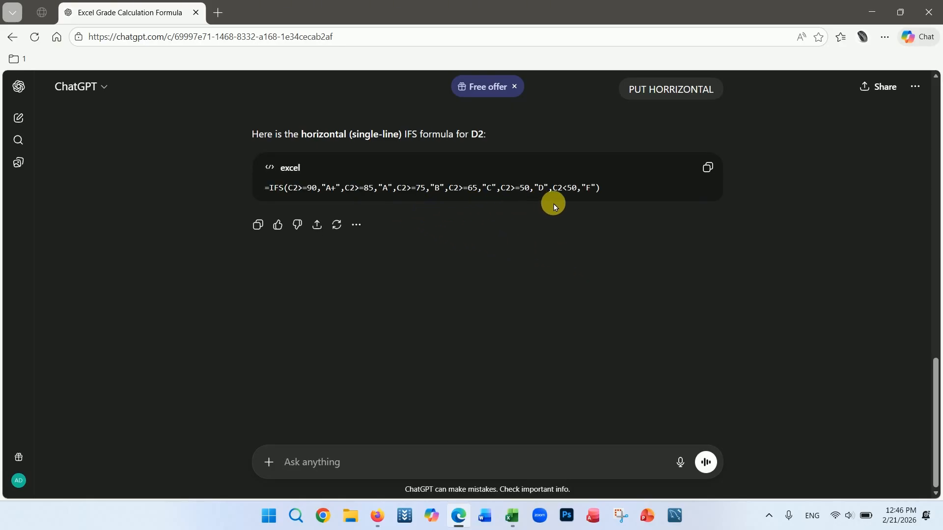
Step: Copy the single-line IFS formula and return to the spreadsheet
{"action": "left_click_drag", "start_coordinate": [608, 192], "coordinate": [258, 177]}
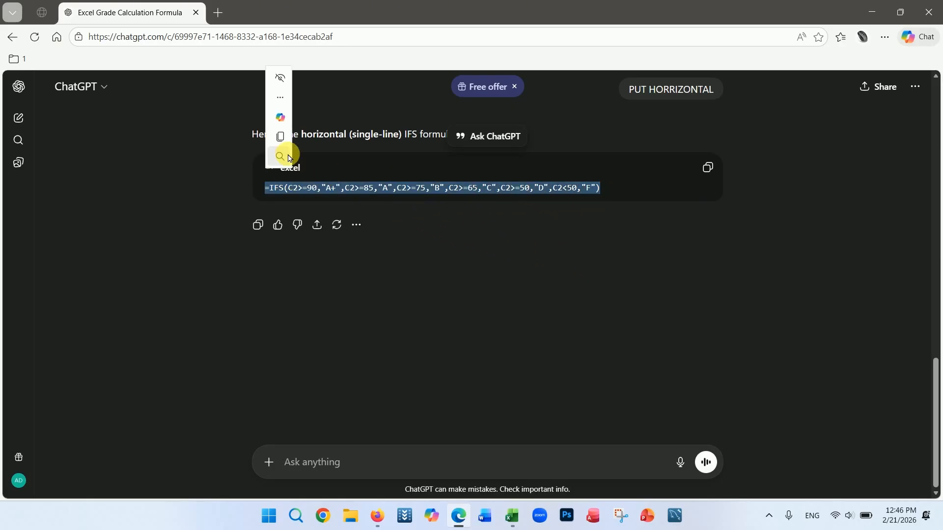
{"action": "left_click", "coordinate": [280, 135]}
{"action": "left_click", "coordinate": [515, 521]}
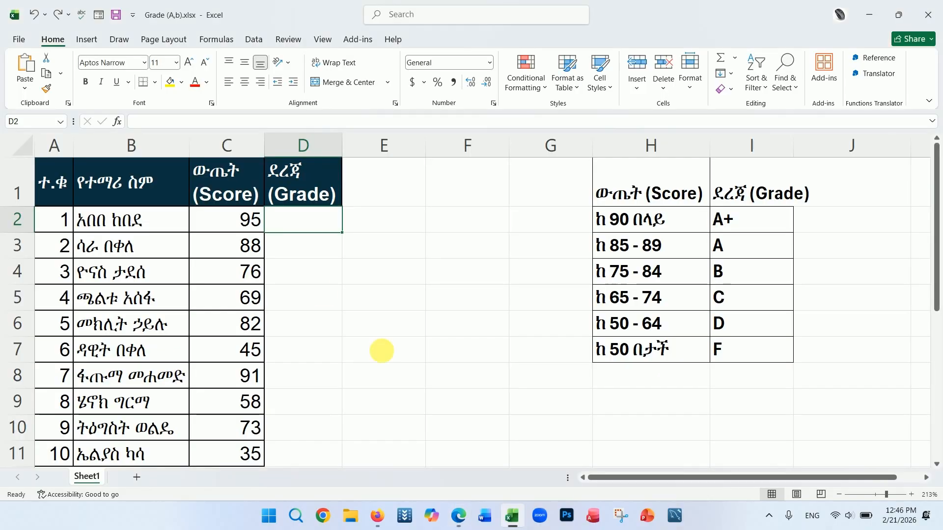
Step: Paste the single-line IFS formula into D2 and fill it down the Grade column
{"action": "key", "text": "ctrl+v"}
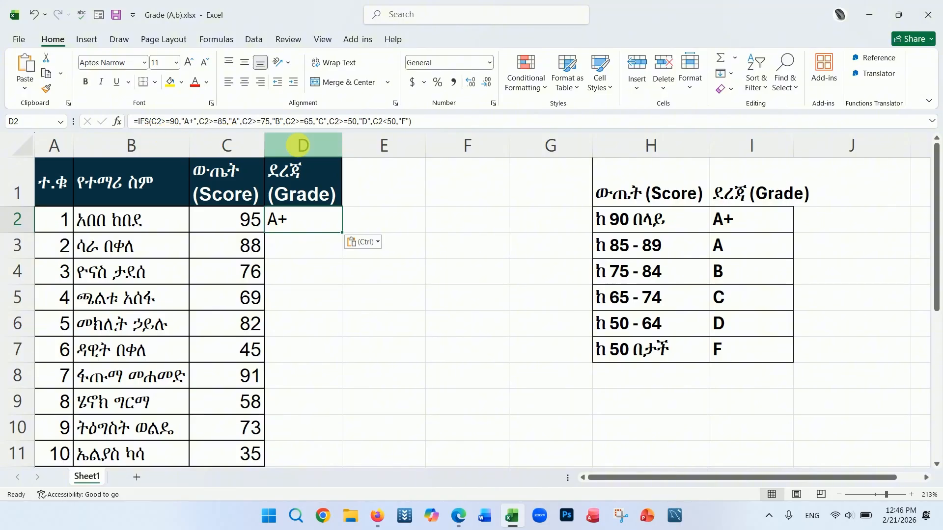
{"action": "double_click", "coordinate": [346, 236]}
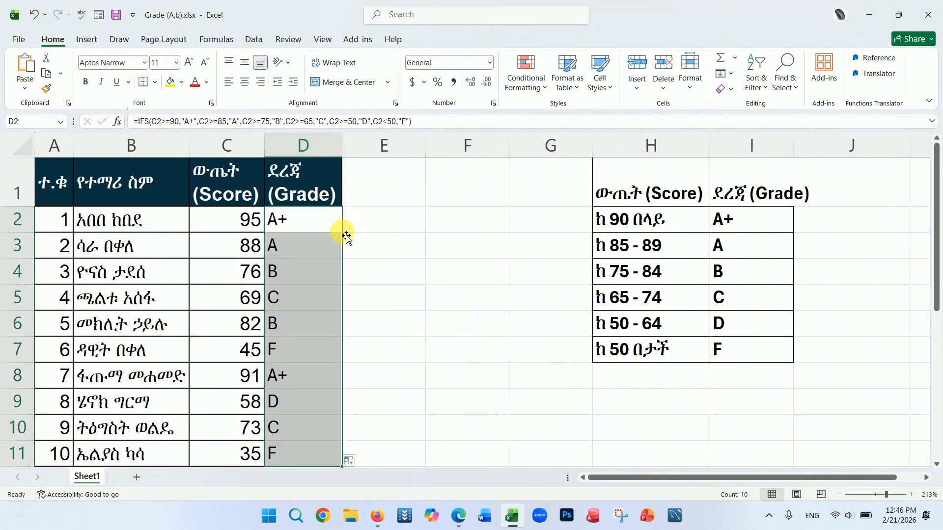
{"action": "left_click", "coordinate": [425, 355]}
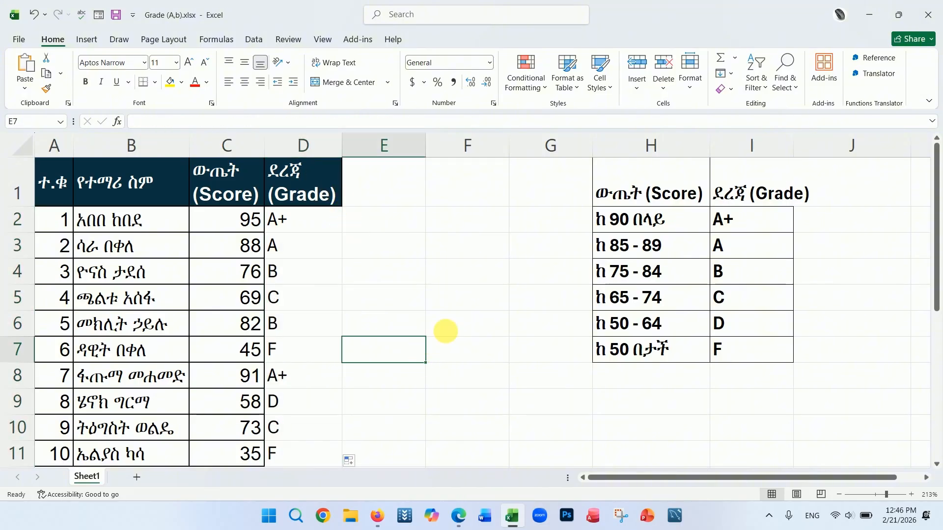
Step: Select the grading scale table H1:I7 and copy it
{"action": "left_click_drag", "start_coordinate": [618, 195], "coordinate": [775, 347]}
{"action": "right_click", "coordinate": [691, 271]}
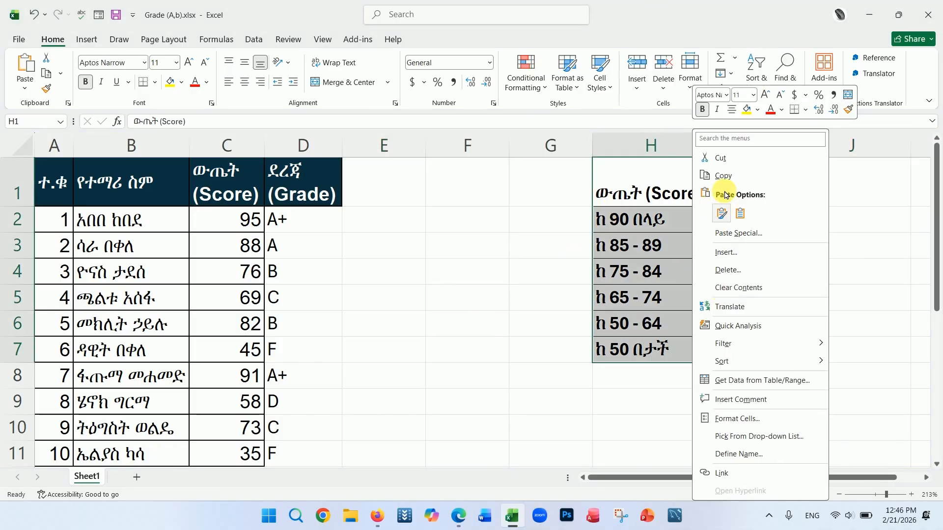
{"action": "left_click", "coordinate": [719, 175]}
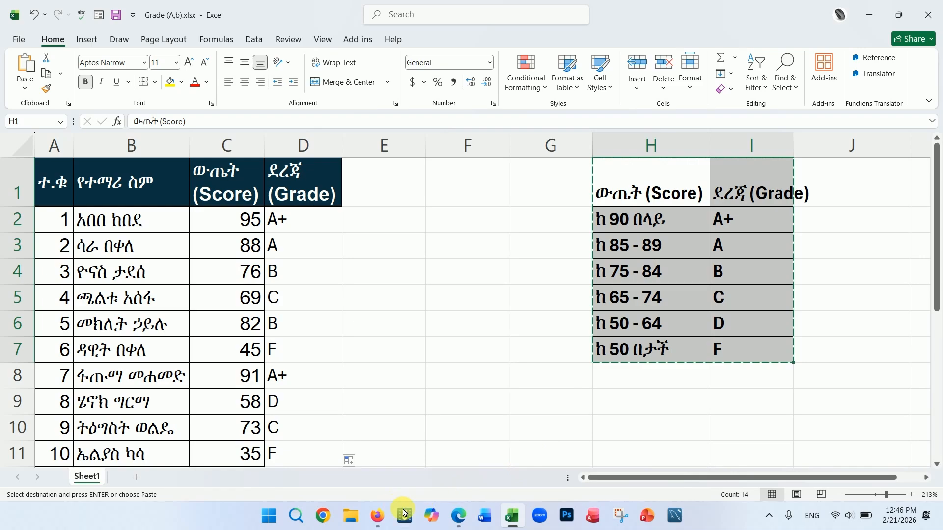
Step: Switch to the browser, open a new tab, and paste the copied grading table into a new Gemini chat
{"action": "left_click", "coordinate": [458, 516]}
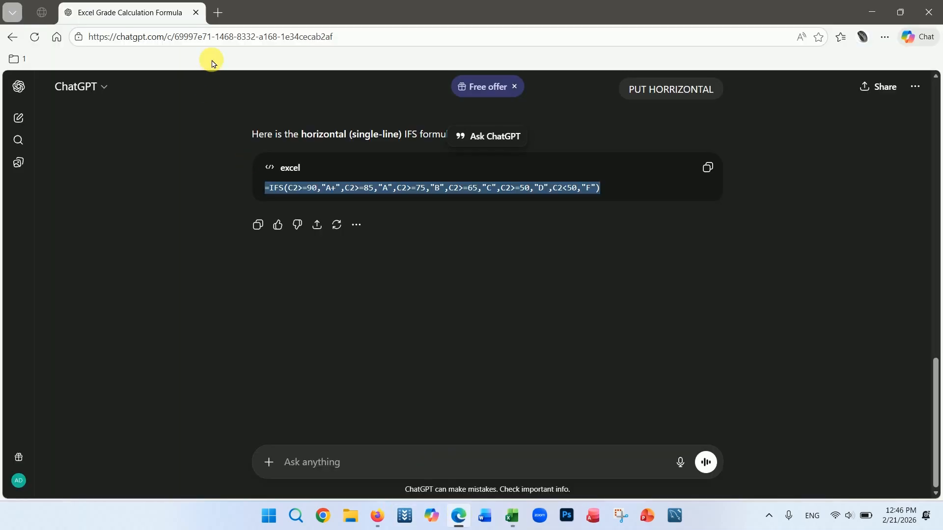
{"action": "left_click", "coordinate": [219, 21]}
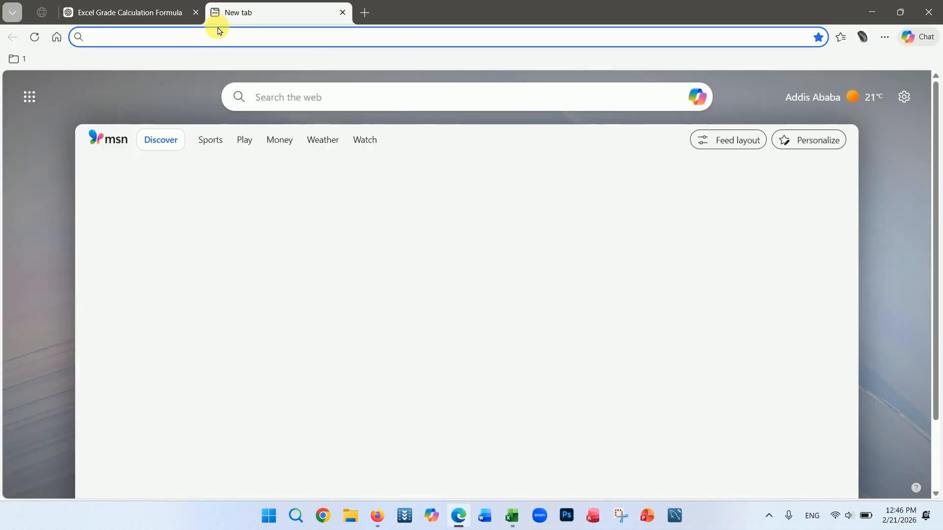
{"action": "key", "text": "ctrl+v"}
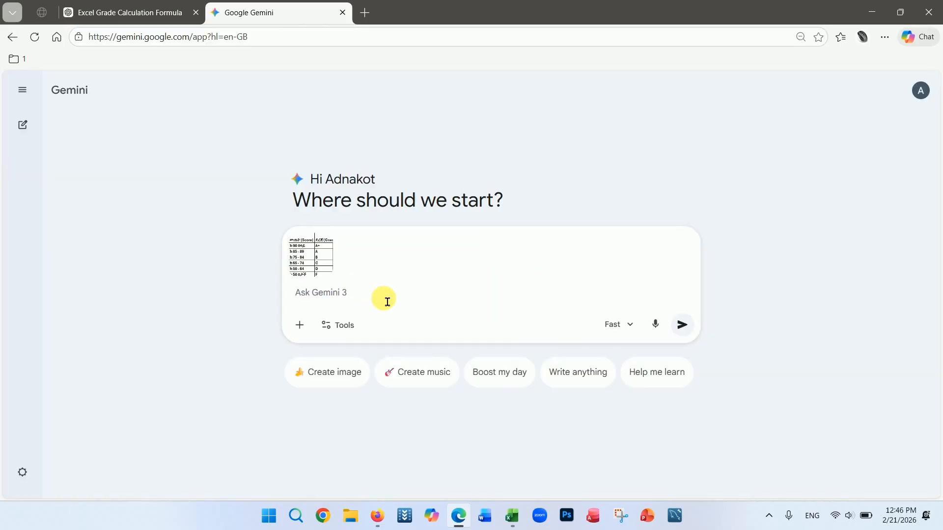
Step: Write a Gemini prompt asking for a formula that puts the grade in D2 from the score in C2, and send it
{"action": "type", "text": "Grade "}
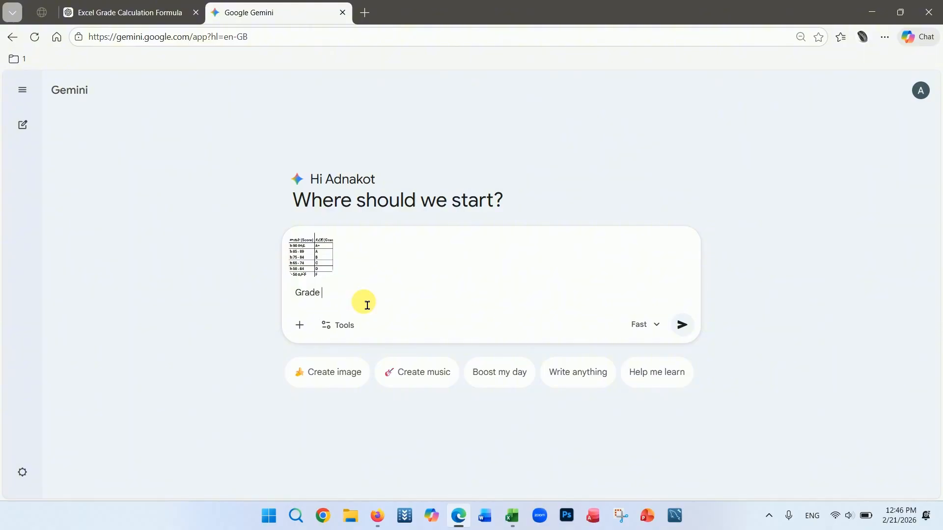
{"action": "type", "text": "d2 2 ጋ ነው።"}
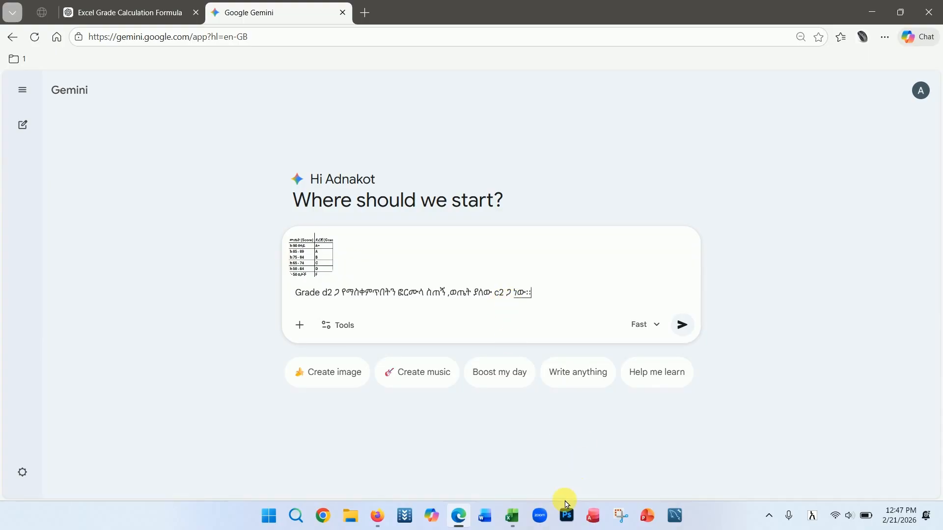
{"action": "left_click", "coordinate": [512, 526]}
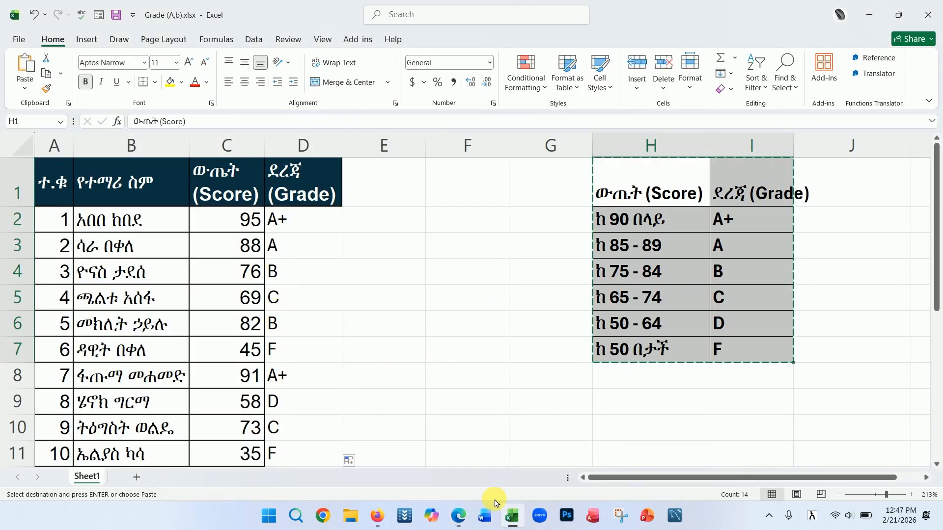
{"action": "left_click", "coordinate": [459, 518]}
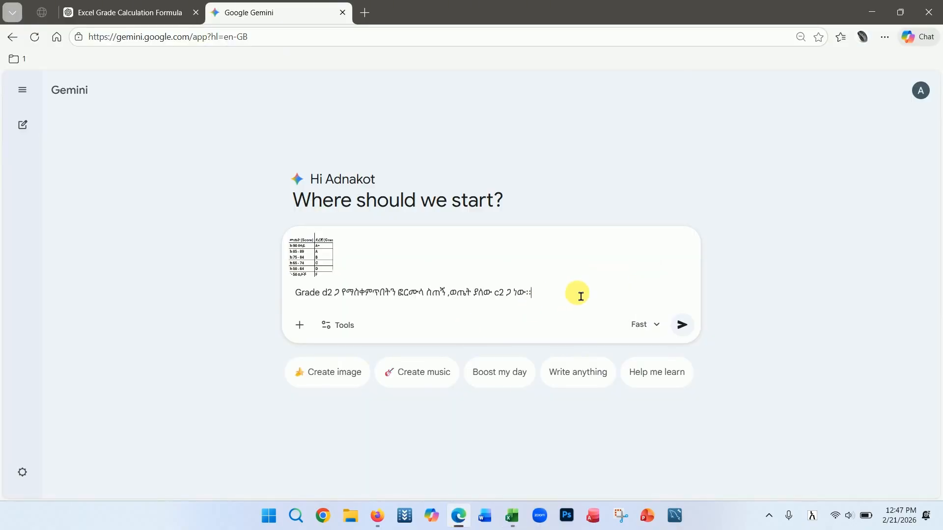
{"action": "left_click", "coordinate": [691, 328]}
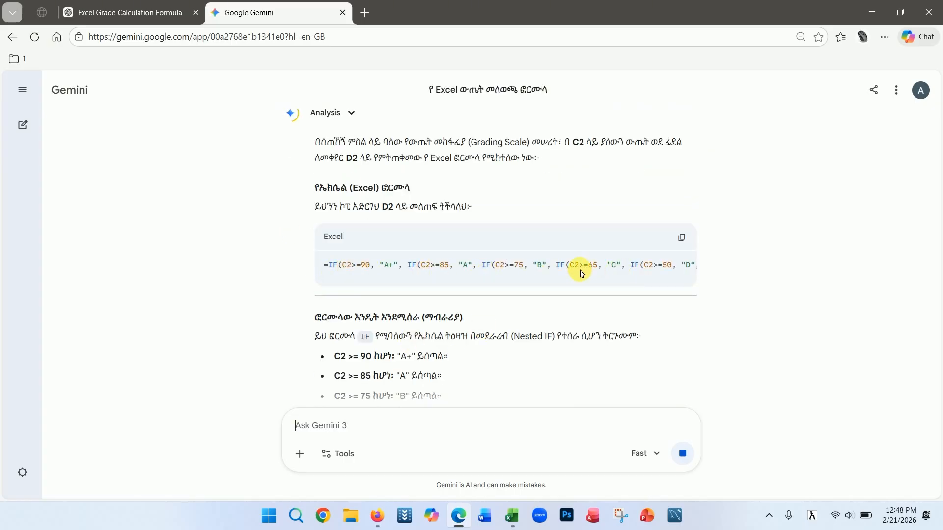
Step: Copy Gemini's nested IF formula and return to the spreadsheet
{"action": "scroll", "coordinate": [393, 279], "scroll_direction": "down", "scroll_amount": 4}
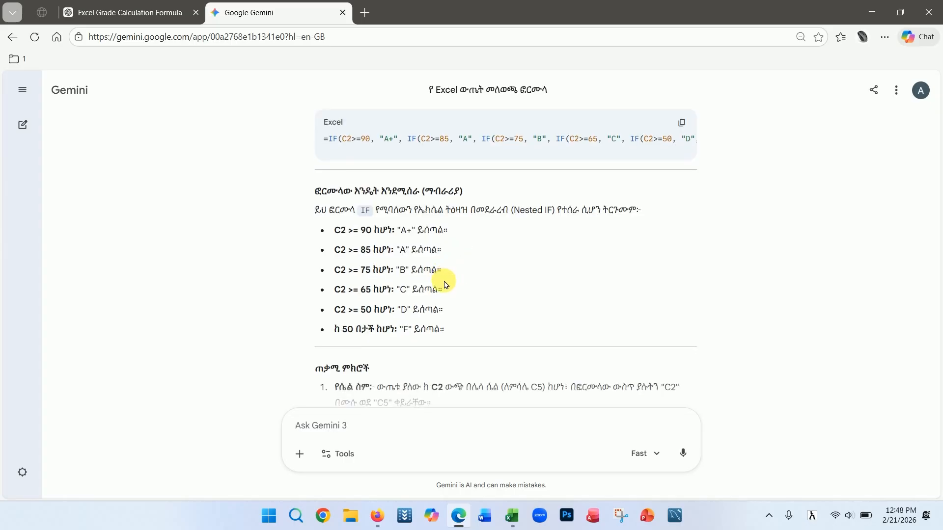
{"action": "scroll", "coordinate": [460, 282], "scroll_direction": "up", "scroll_amount": 3}
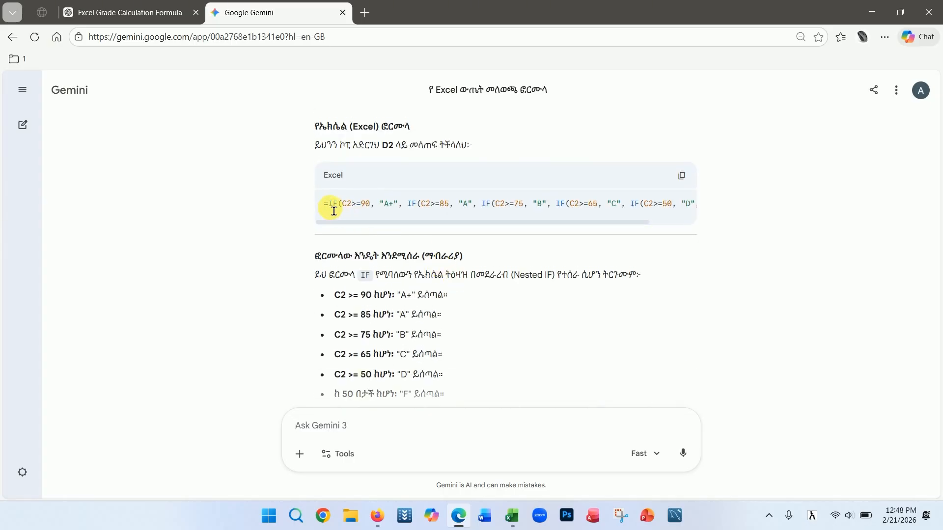
{"action": "left_click", "coordinate": [682, 176]}
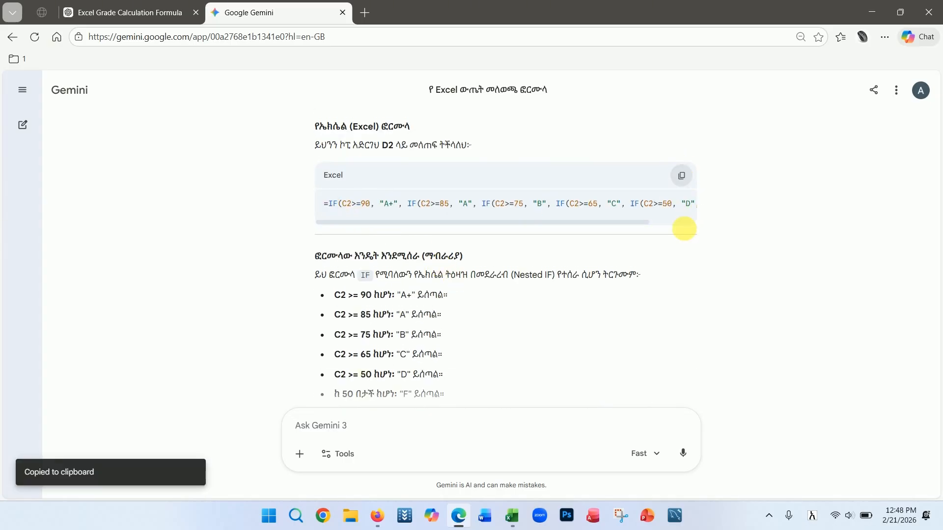
{"action": "left_click", "coordinate": [511, 516]}
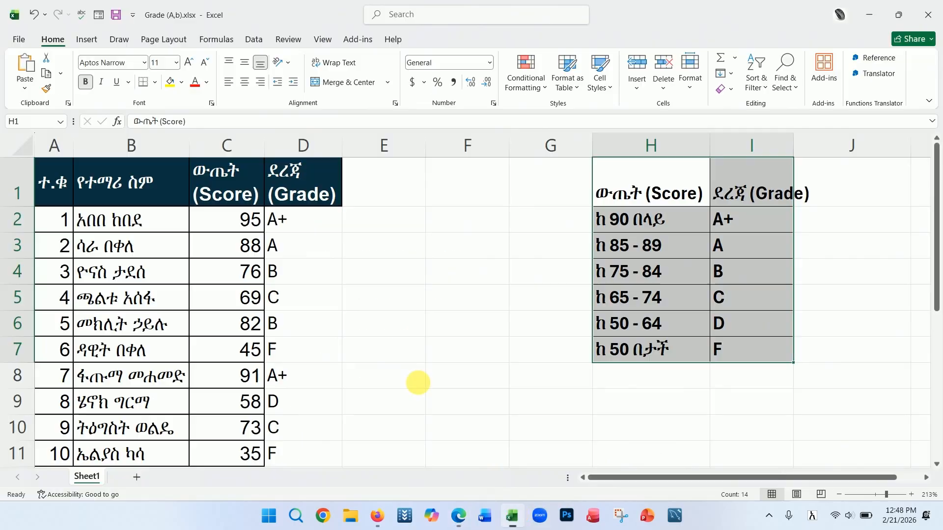
Step: Clear the grades from D2:D11
{"action": "left_click", "coordinate": [307, 231]}
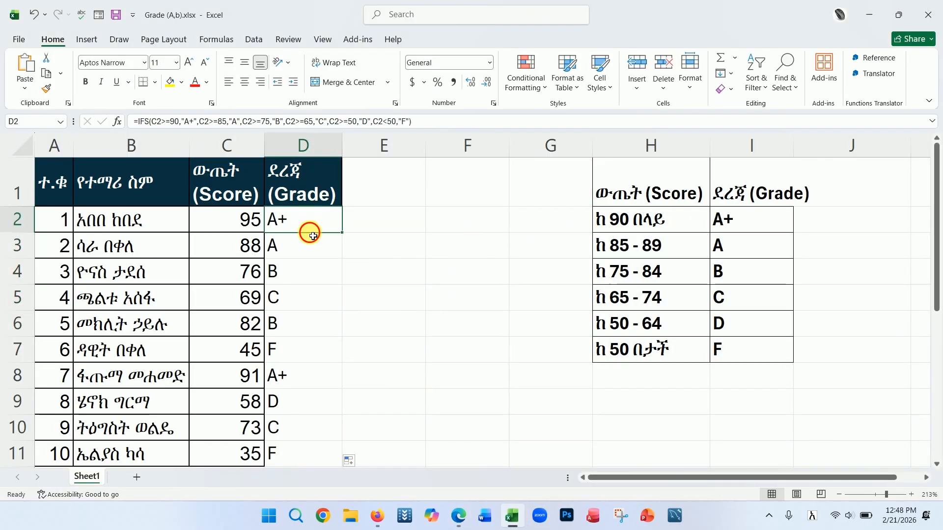
{"action": "left_click_drag", "start_coordinate": [309, 234], "coordinate": [272, 452]}
{"action": "key", "text": "Delete"}
Step: Paste Gemini's nested IF formula into D2 and fill it down the Grade column
{"action": "left_click", "coordinate": [308, 217]}
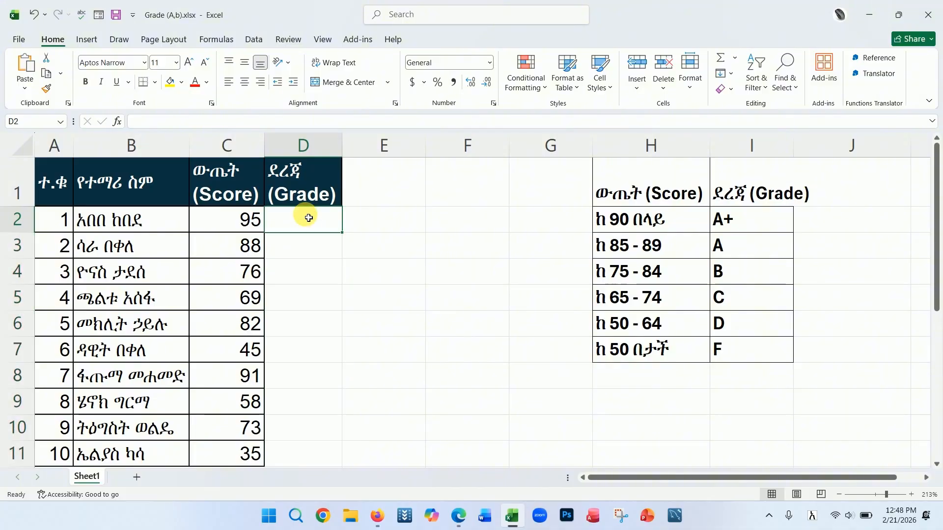
{"action": "key", "text": "ctrl+v"}
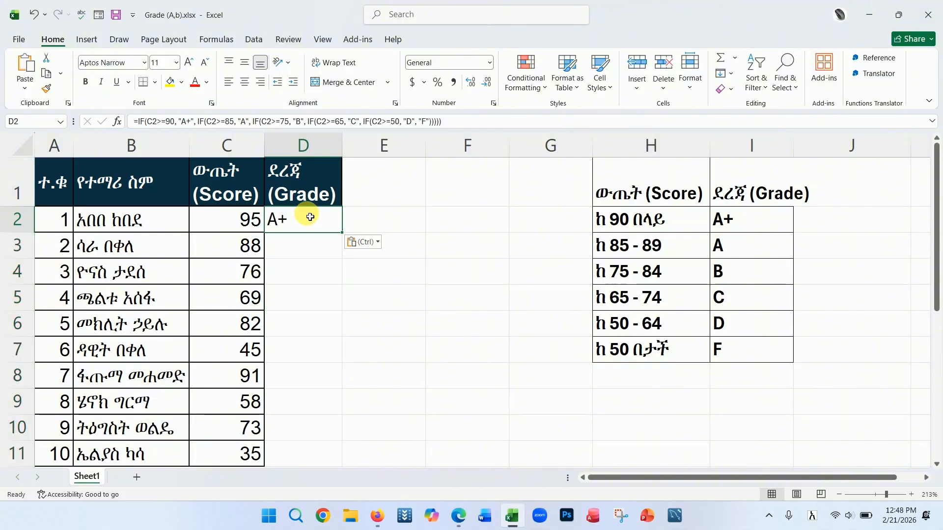
{"action": "double_click", "coordinate": [342, 233]}
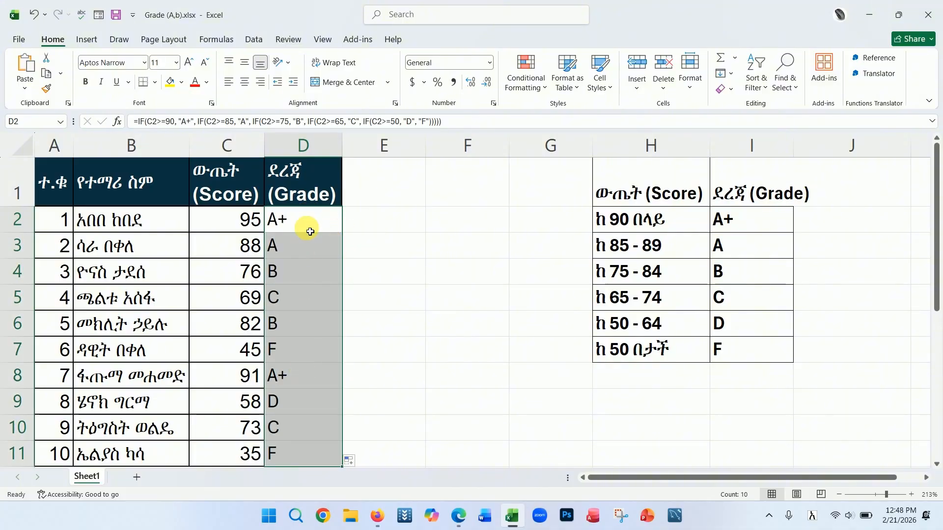
{"action": "left_click", "coordinate": [377, 303]}
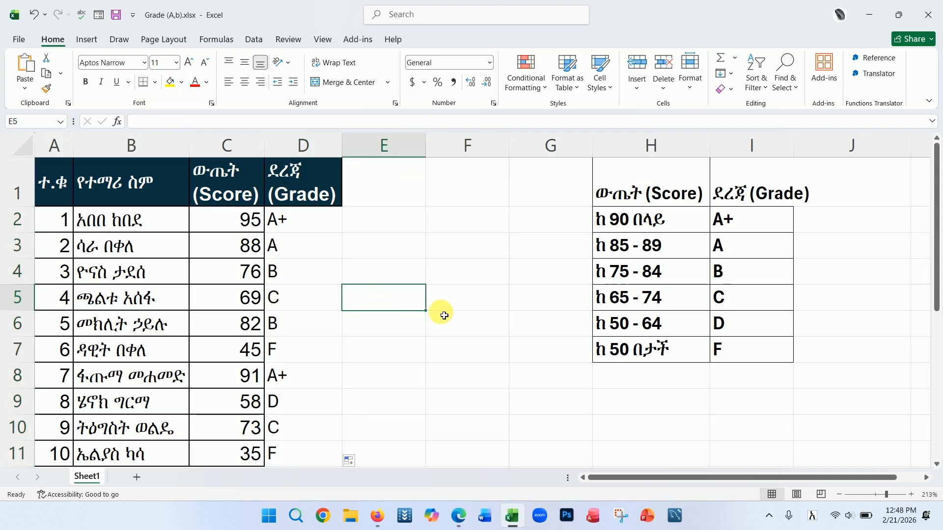